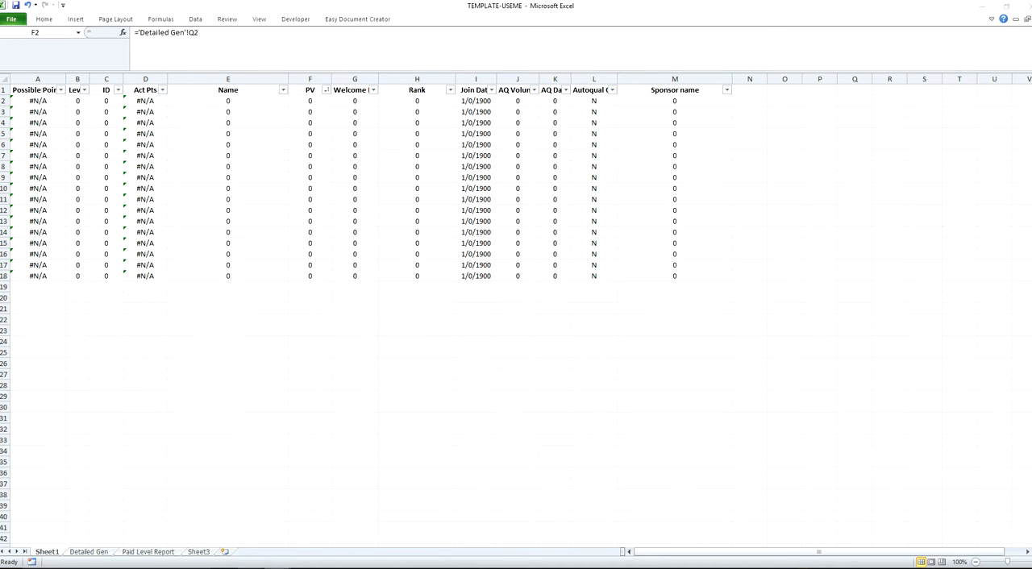
Step: Switch to the DetailedGenealogy workbook and copy its entire data range starting from cell A1
mouse_move(250, 568)
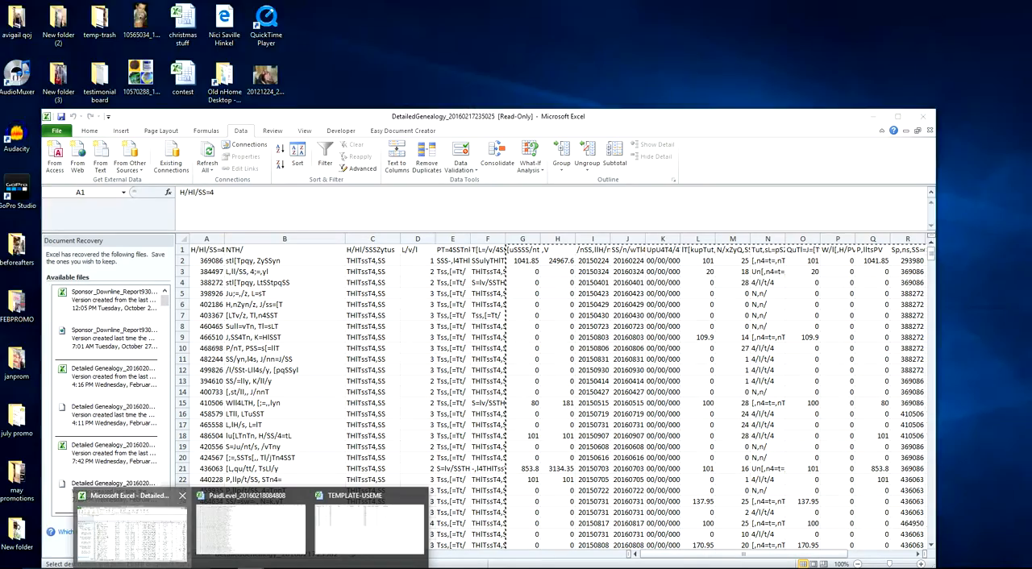
left_click(132, 528)
left_click_drag(519, 120, 518, 49)
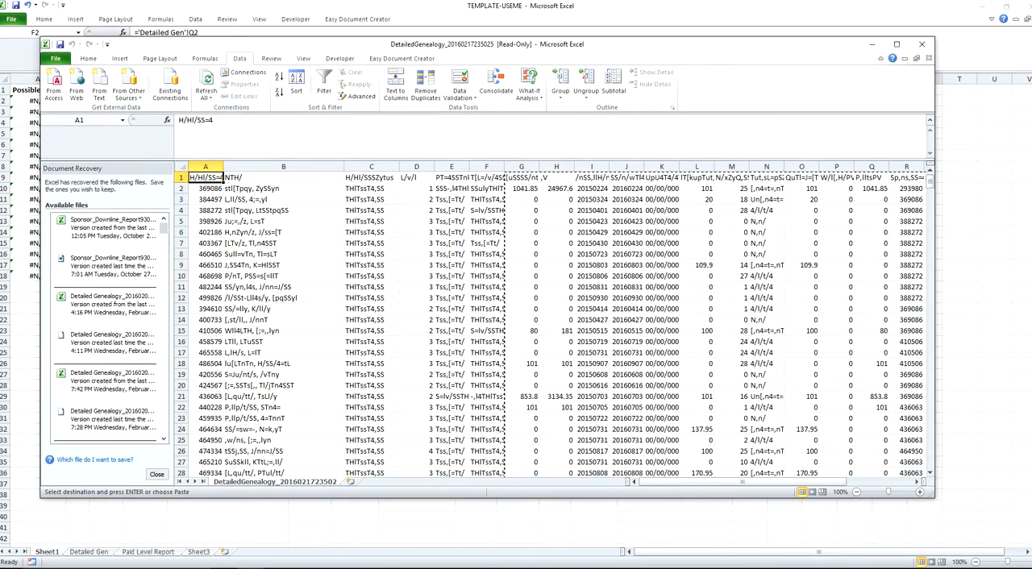
left_click(182, 167)
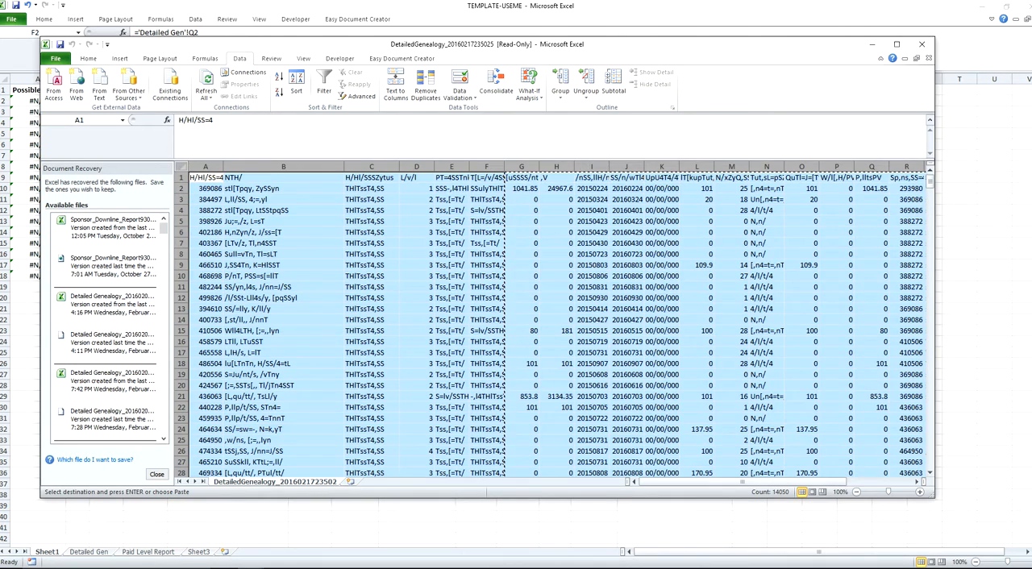
left_click(205, 177)
key("ctrl+shift+Right")
key("ctrl+shift+Down")
key("ctrl+shift+Down")
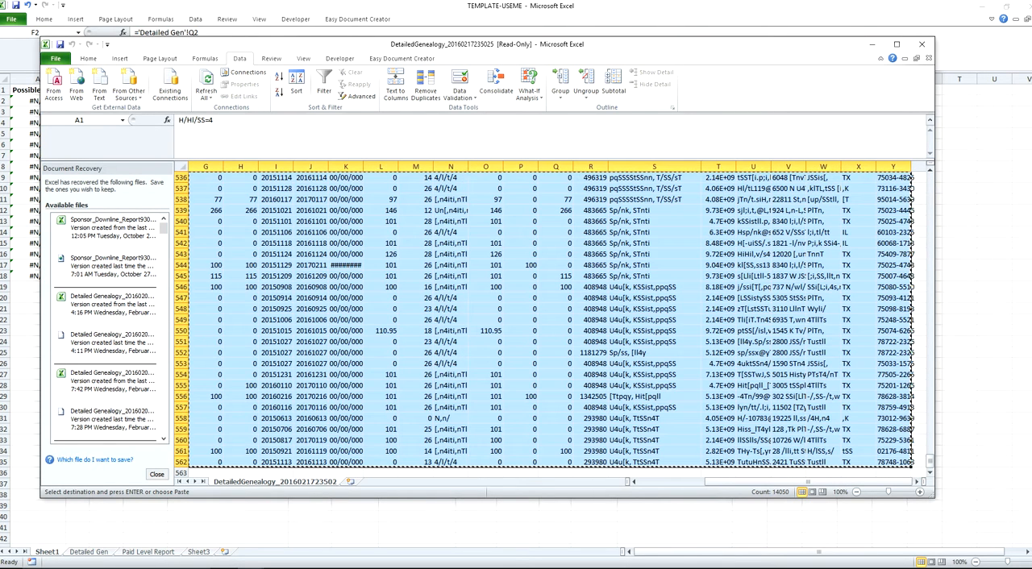
key("ctrl+Home")
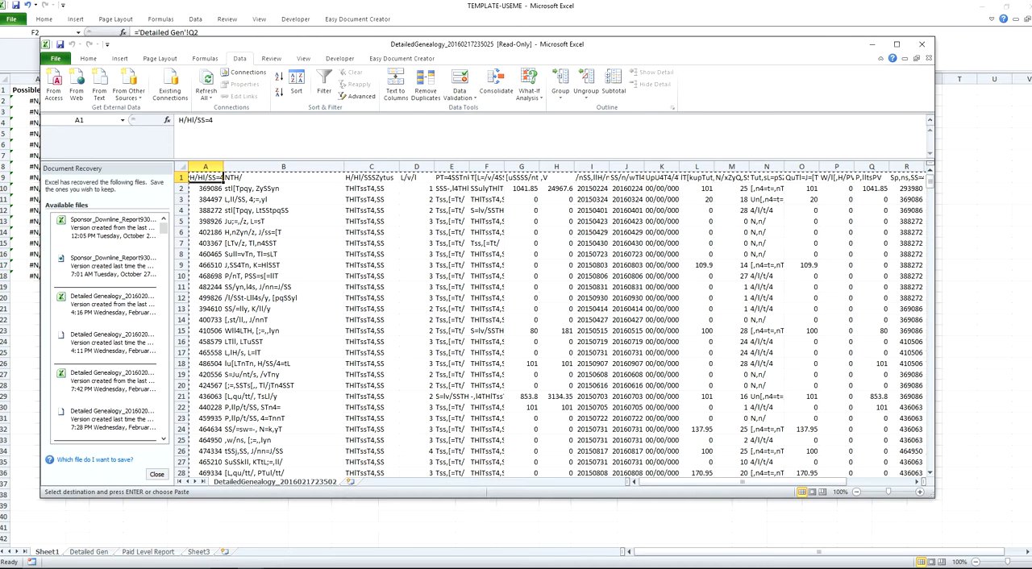
key("alt+Tab")
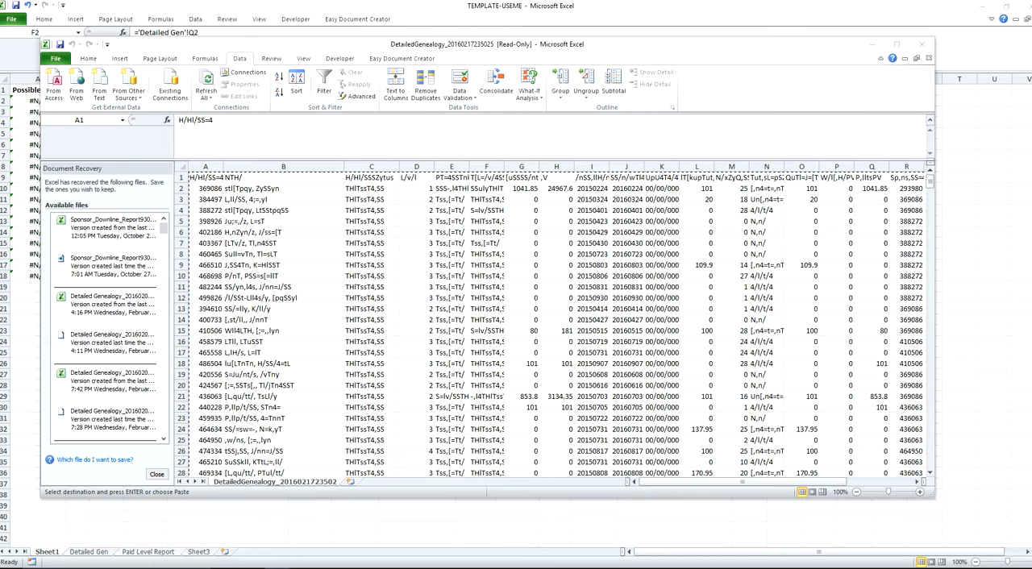
left_click(206, 178)
key("ctrl+shift+Right")
key("ctrl+shift+Down")
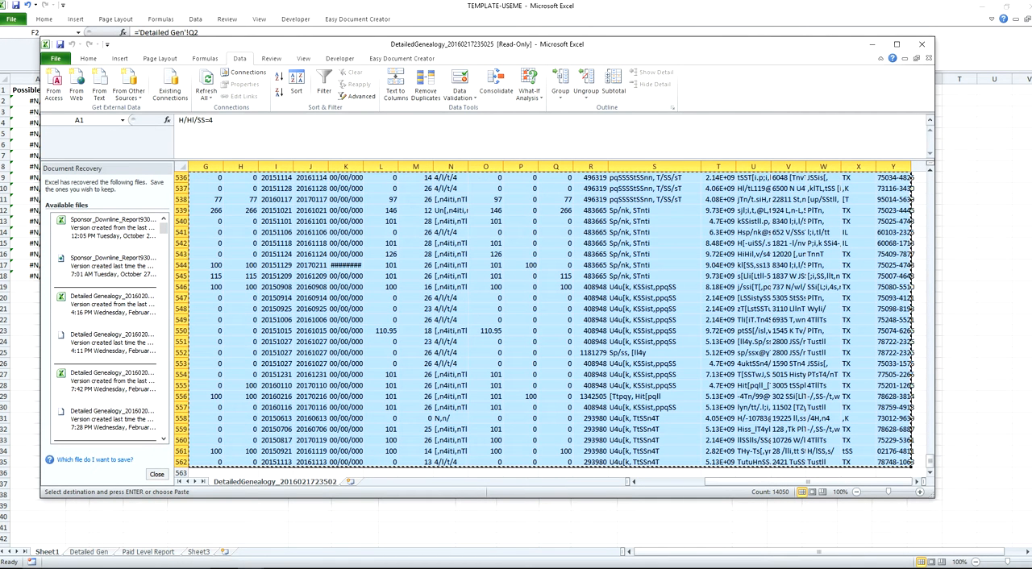
Step: Paste the copied genealogy data at cell A1 of the Detailed Gen sheet in TEMPLATE-USEME, accepting formulas as values
key("alt+Tab")
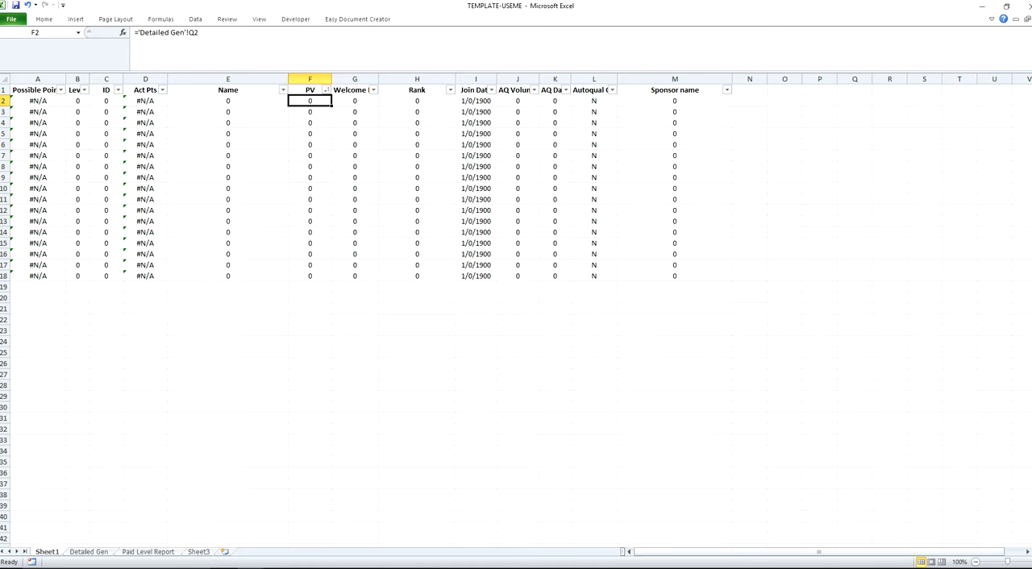
key("ctrl+Page_Down")
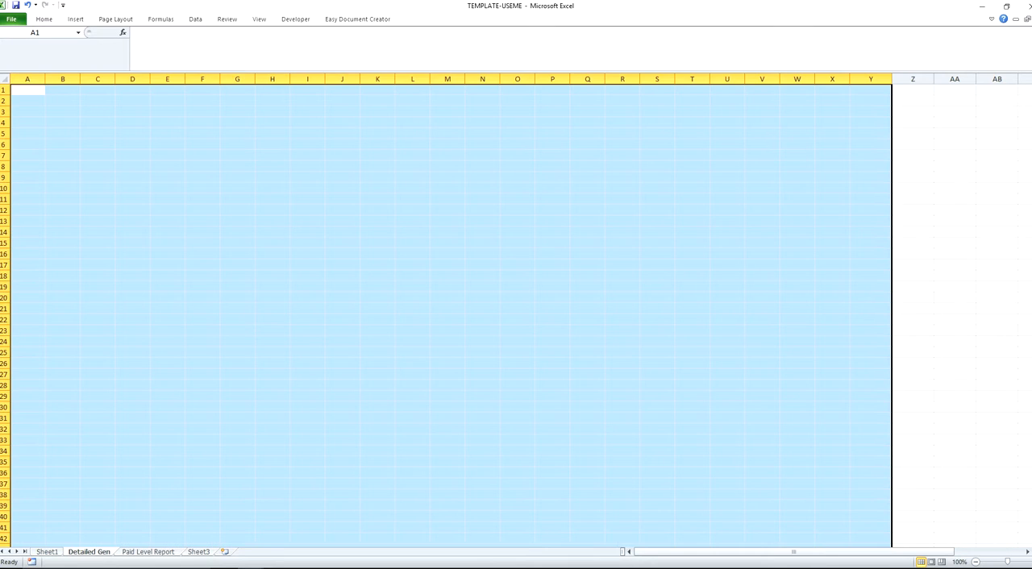
left_click(28, 90)
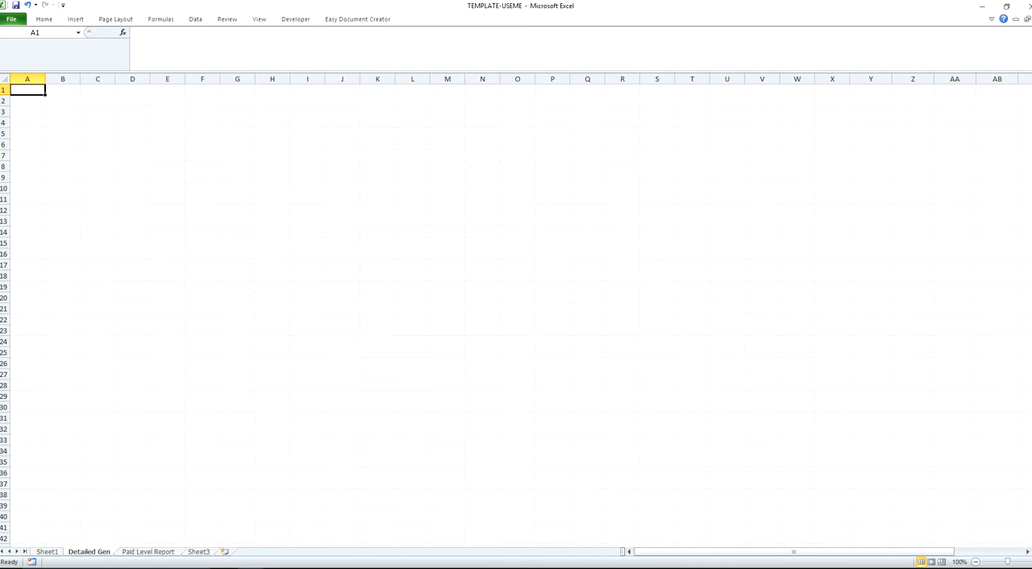
key("ctrl+v")
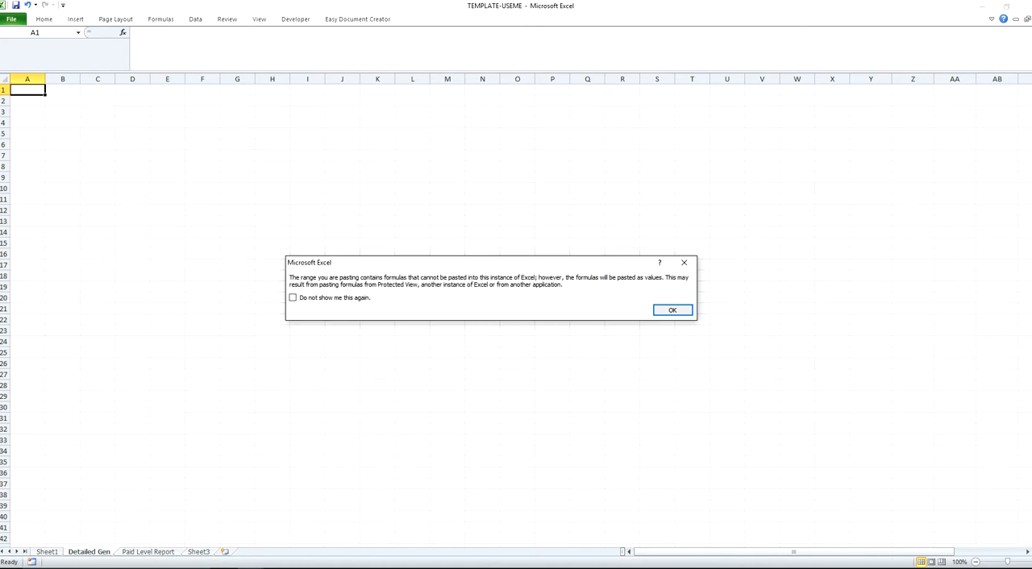
key("Return")
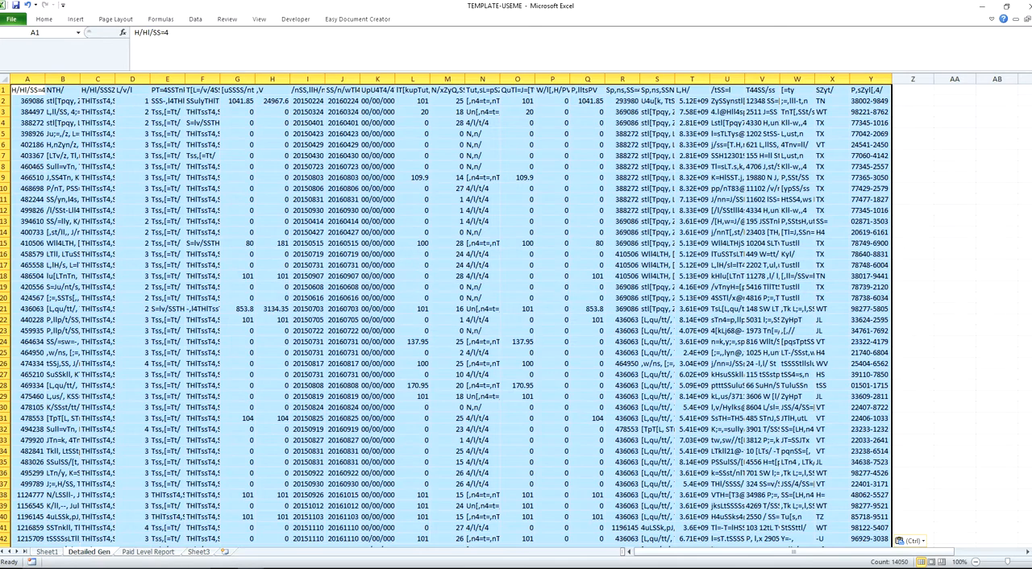
Step: Examine the helper date columns beyond the pasted data on the Detailed Gen sheet
left_click(44, 90)
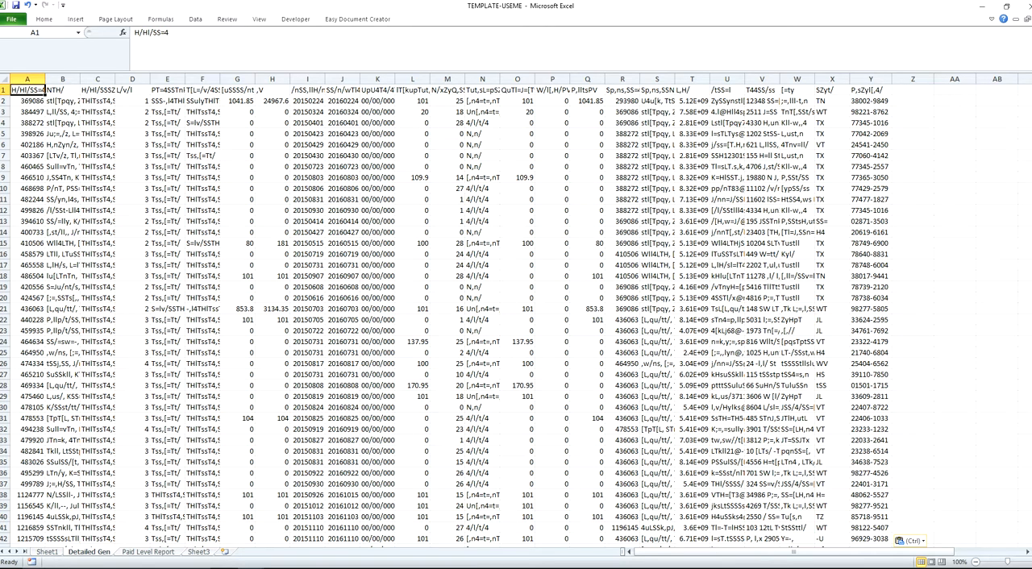
key("ctrl+Right")
key("Right")
key("Right")
key("Right")
key("Right")
key("Right")
key("Right")
key("Right")
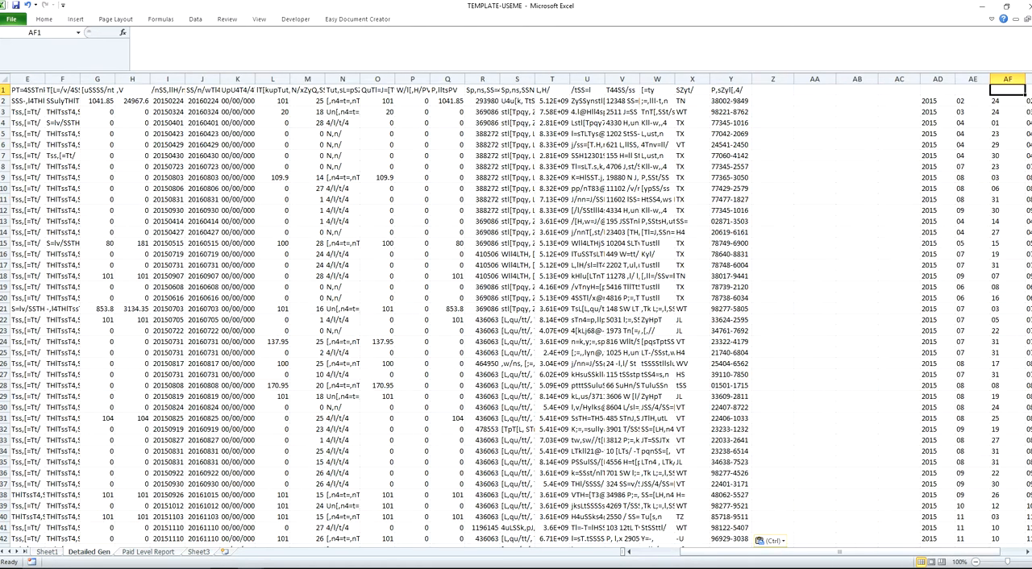
key("Down")
key("Left")
key("Left")
key("Left")
key("Left")
key("Left")
key("Left")
key("Left")
key("Left")
key("Left")
key("Left")
key("Left")
key("Left")
key("Left")
key("Left")
key("Left")
key("Left")
key("Left")
key("Left")
key("Left")
key("Left")
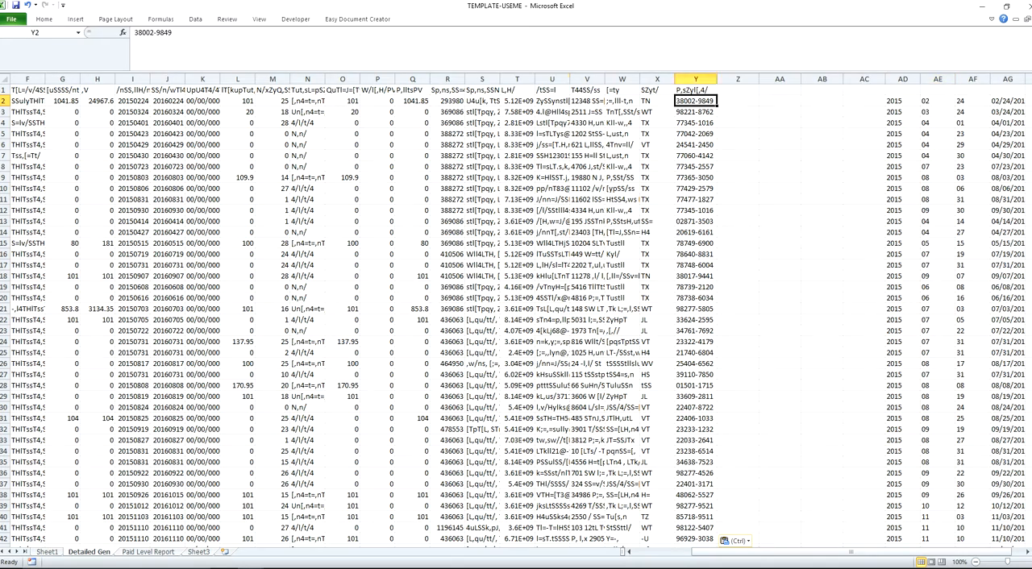
key("Home")
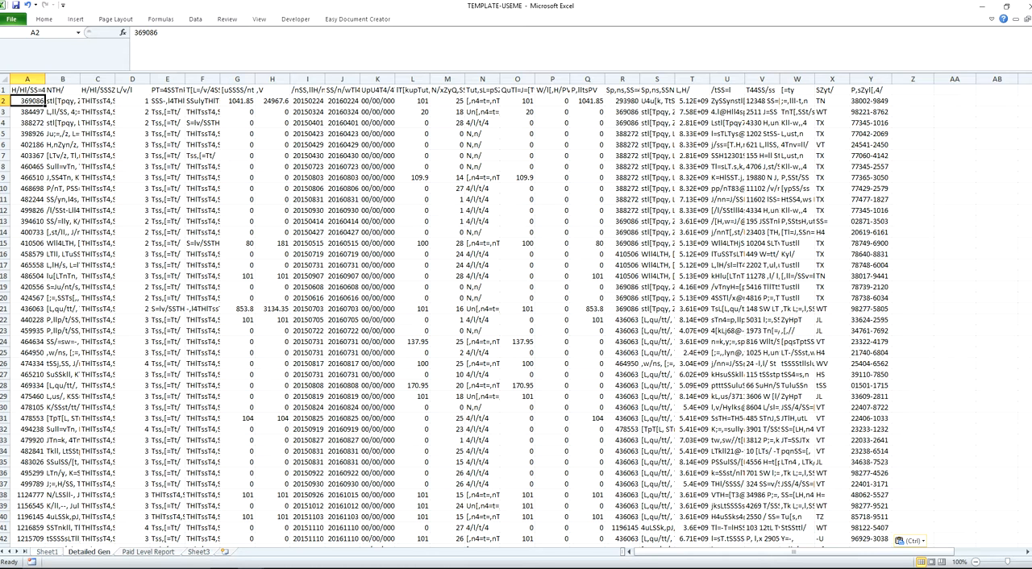
Step: Compare the rows pulled into Sheet1 with the last data row of the Detailed Gen sheet
key("ctrl+Page_Up")
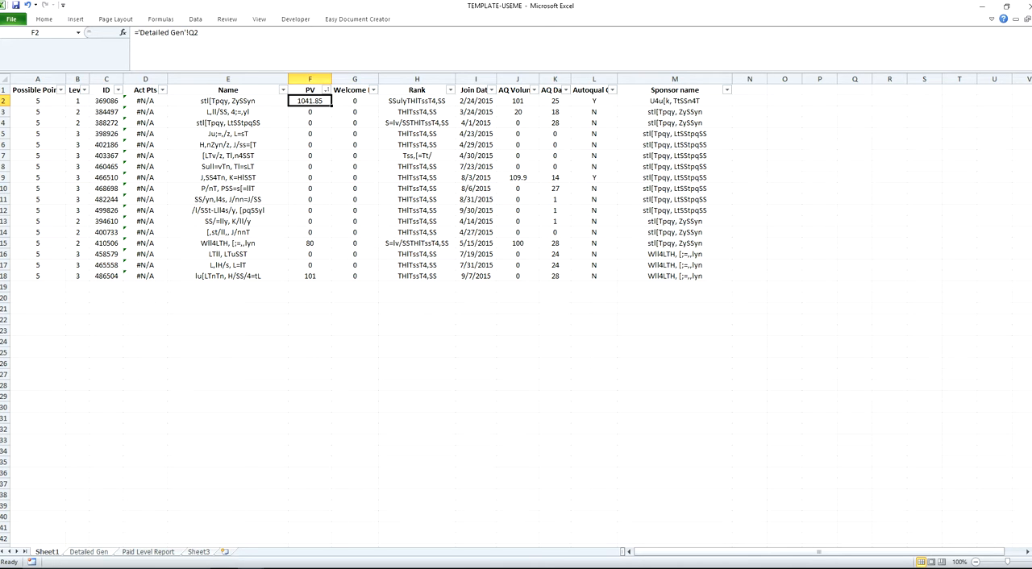
key("ctrl+Page_Down")
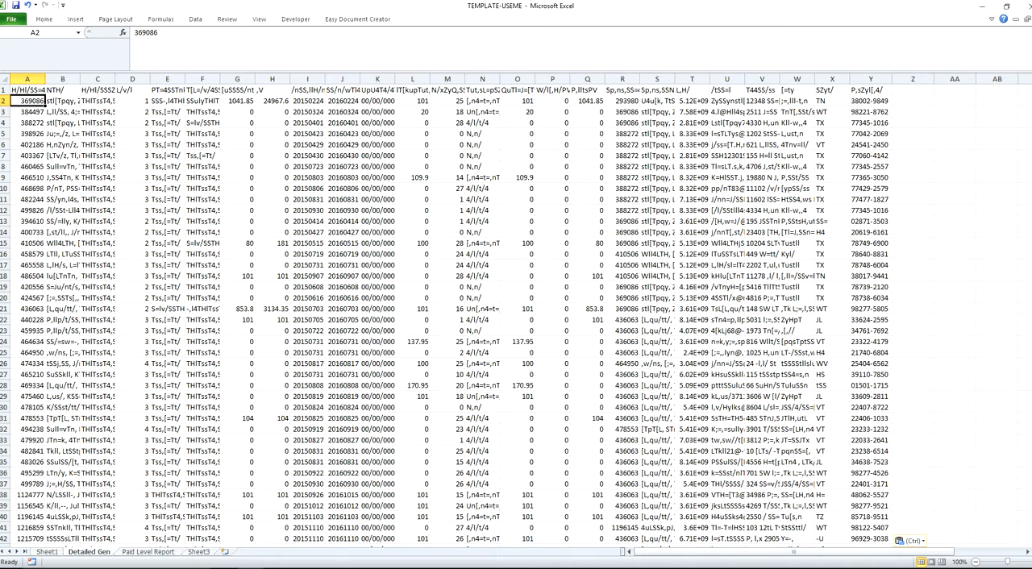
key("Left")
key("ctrl+Down")
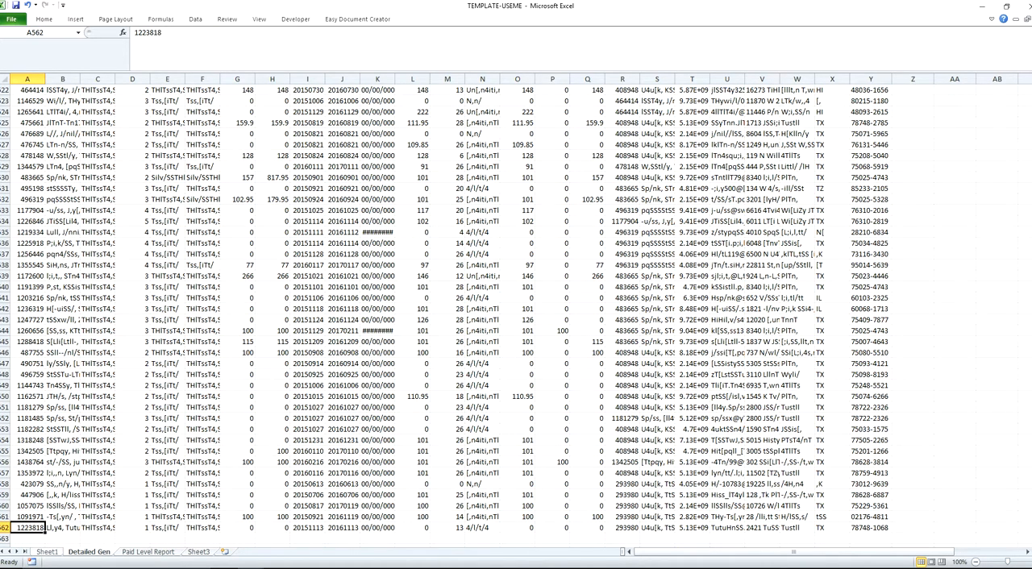
key("ctrl+Page_Up")
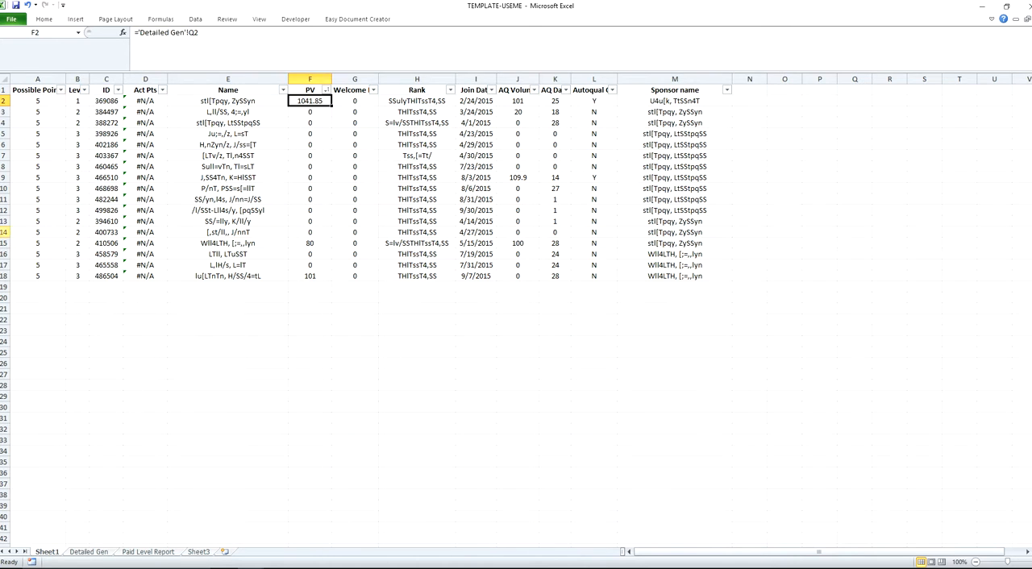
Step: Fill the formulas of Sheet1 row 18, columns A to M, down through row 562
left_click(37, 265)
key("Down")
key("ctrl+shift+Right")
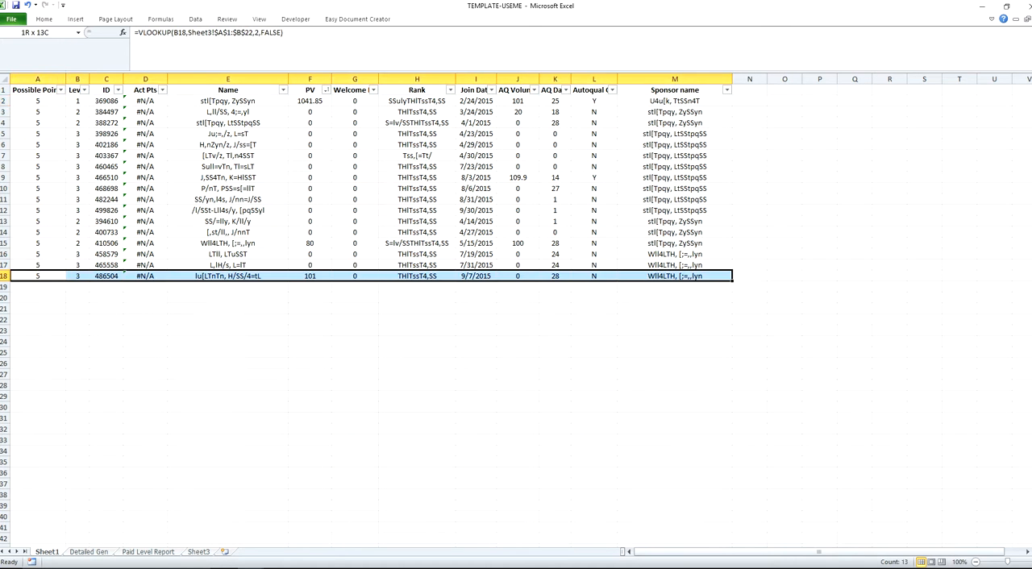
key("shift+Page_Down")
key("shift+Page_Down")
key("shift+Page_Down")
key("shift+Page_Down")
key("shift+Page_Down")
key("shift+Page_Down")
key("shift+Page_Down")
key("shift+Page_Down")
key("shift+Page_Down")
key("shift+Page_Down")
key("shift+Page_Down")
key("shift+Page_Down")
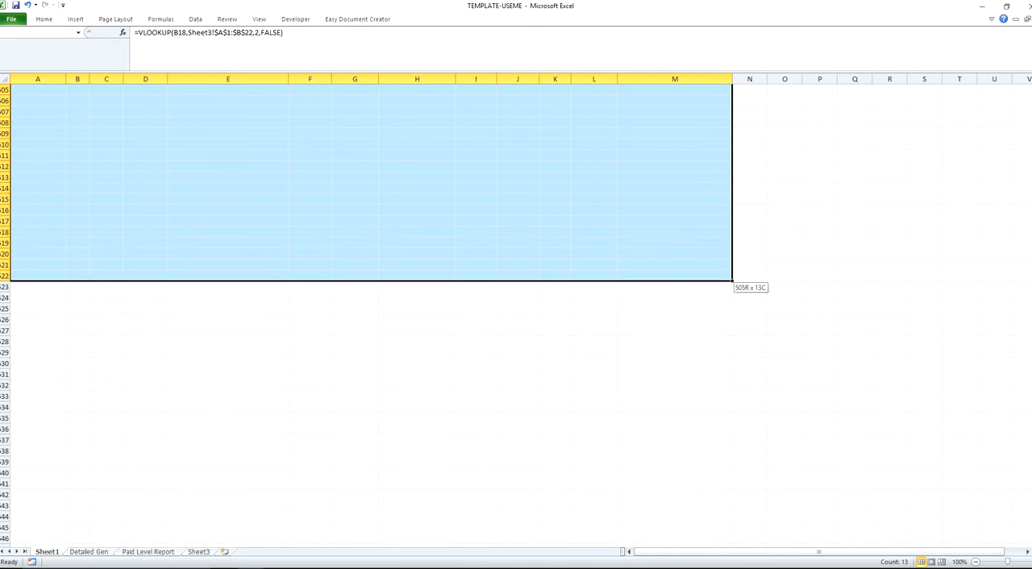
key("shift+Page_Down")
key("shift+Down")
key("shift+Down")
key("shift+Up")
key("shift+Up")
key("shift+Up")
key("shift+Up")
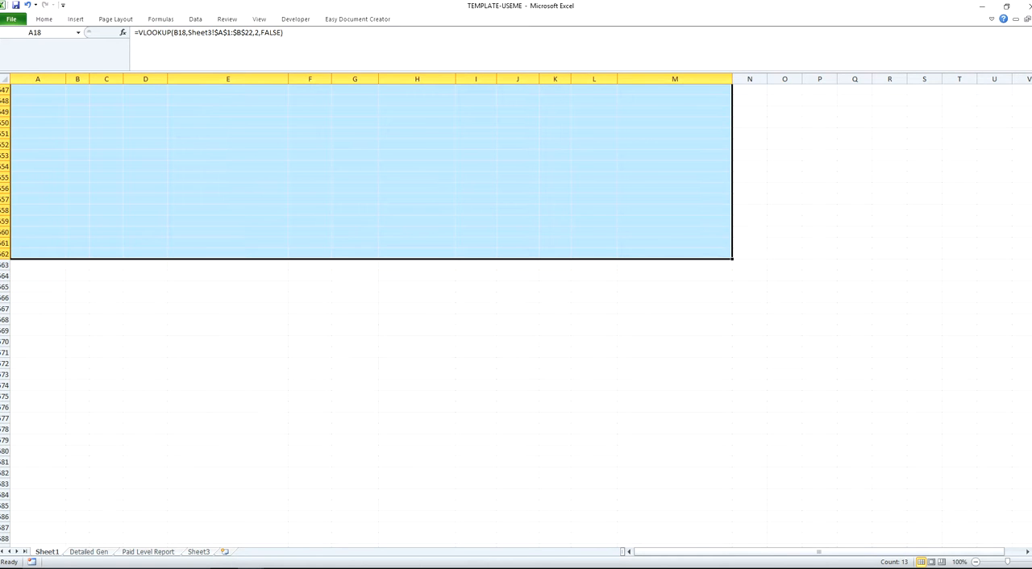
key("ctrl+d")
Step: Clear any surplus formula row below row 562 in Sheet1
key("Down")
key("ctrl+Down")
key("Down")
key("Up")
key("ctrl+shift+Right")
key("Delete")
key("Up")
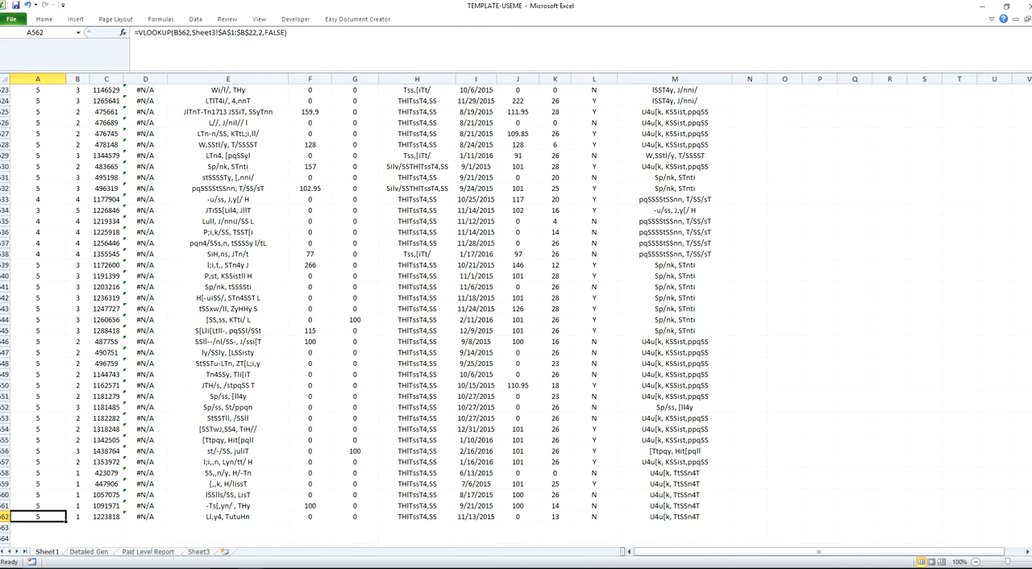
Step: Examine the Act Pts lookup formula in cell D2 of Sheet1
key("ctrl+Home")
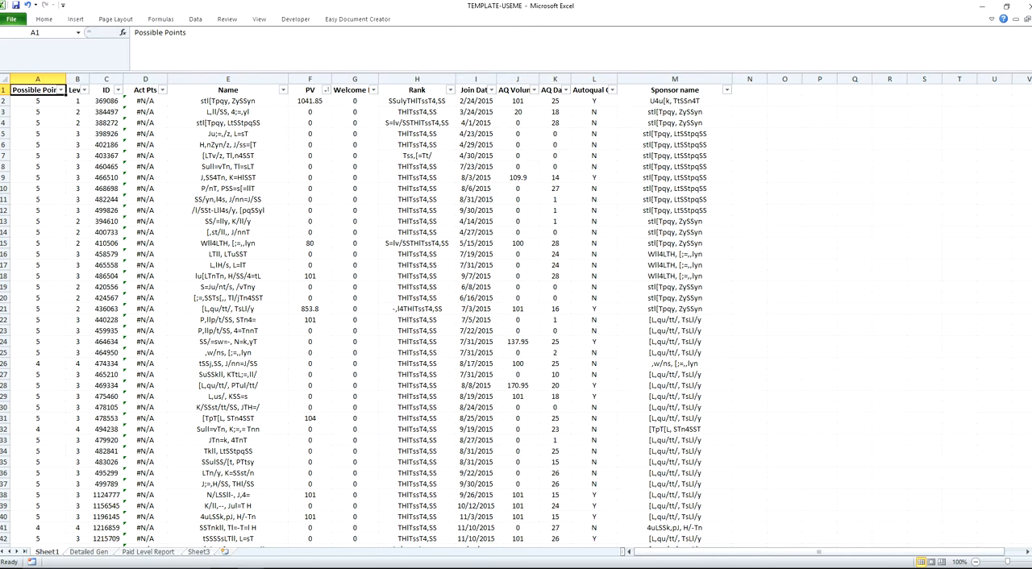
key("Down")
key("Right")
key("Right")
key("Right")
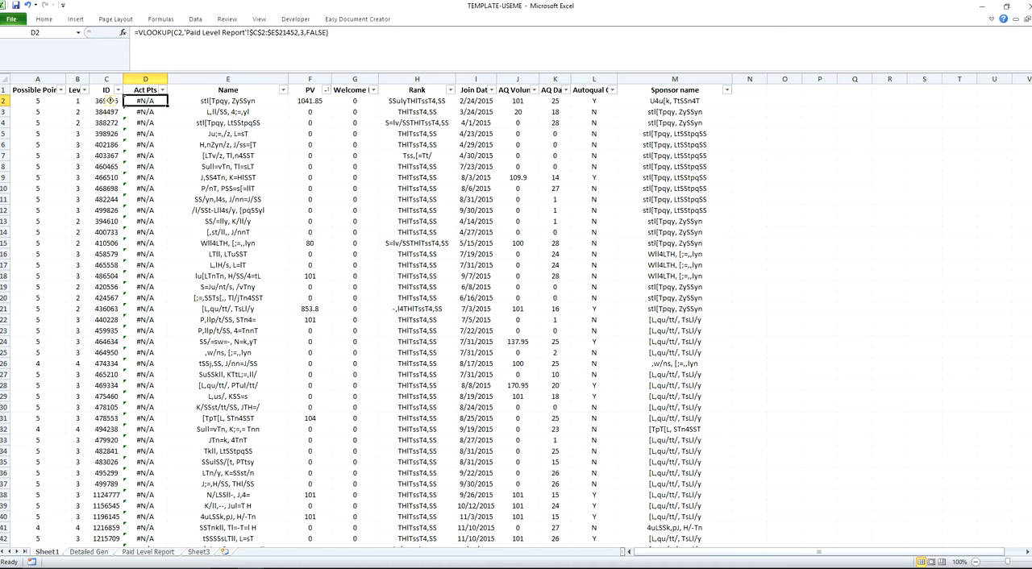
key("alt+Tab")
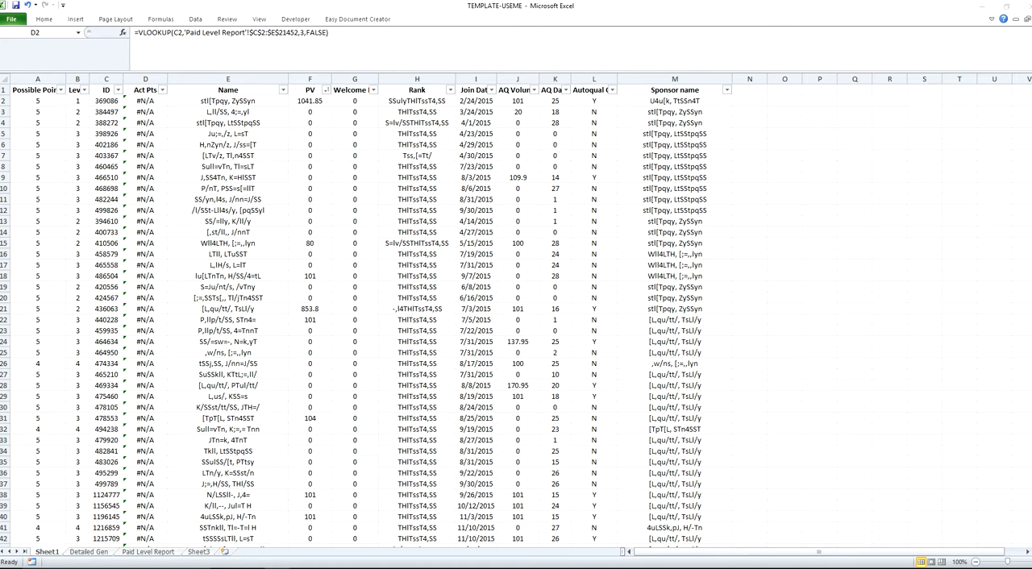
scroll(516, 315, "down", 1)
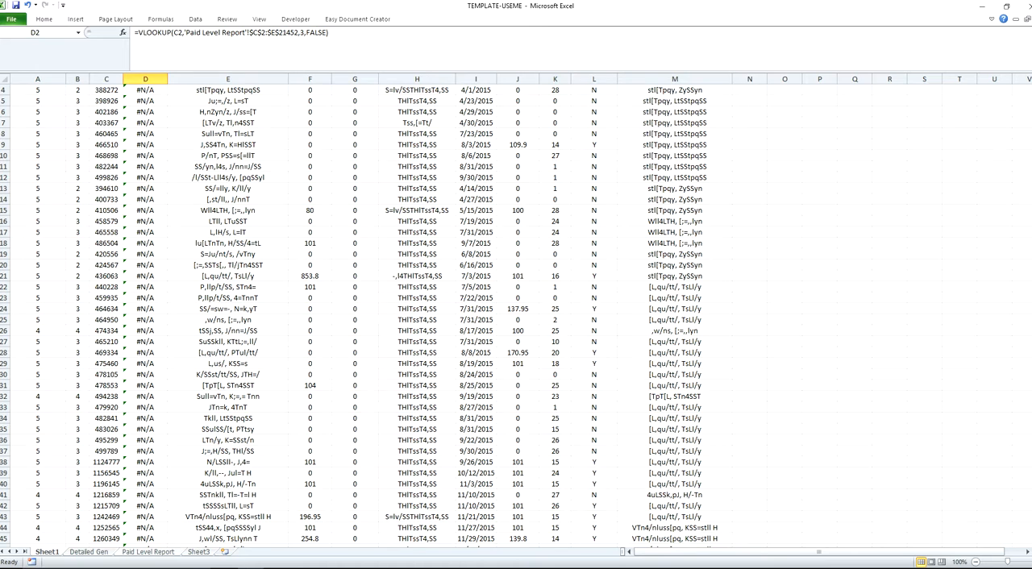
left_click(148, 552)
left_click(165, 199)
left_click(166, 101)
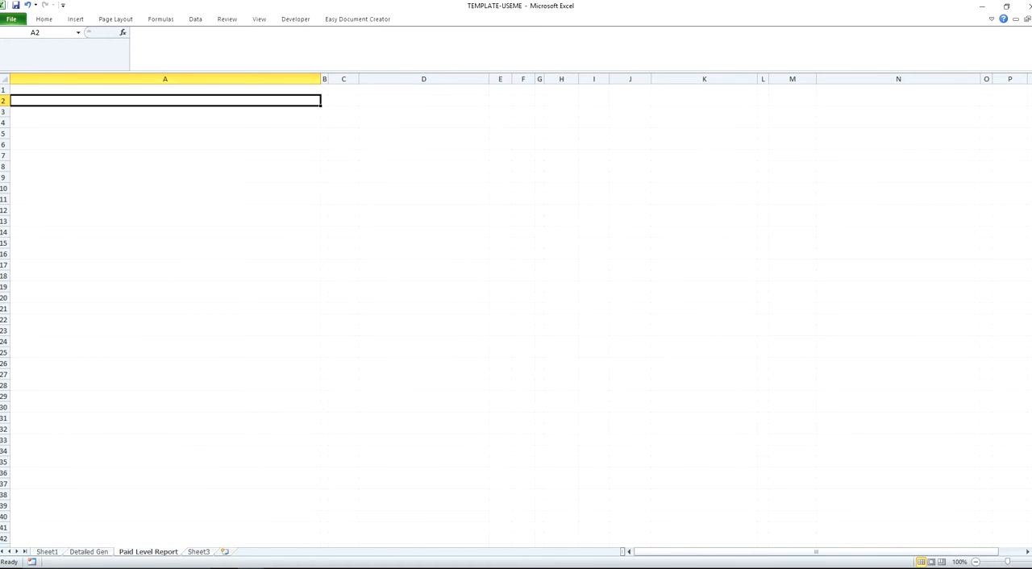
left_click(195, 19)
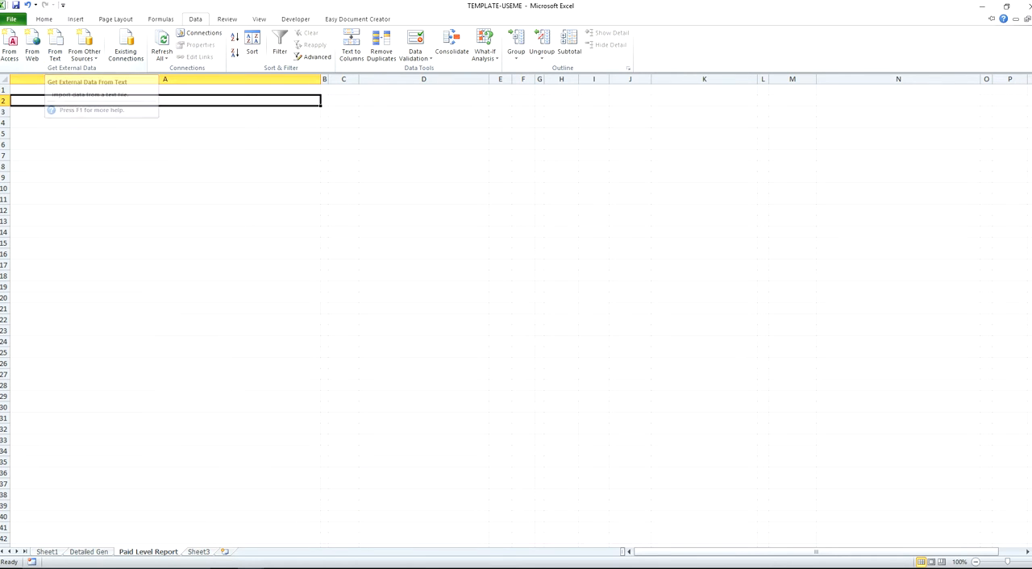
left_click(88, 101)
left_click(89, 90)
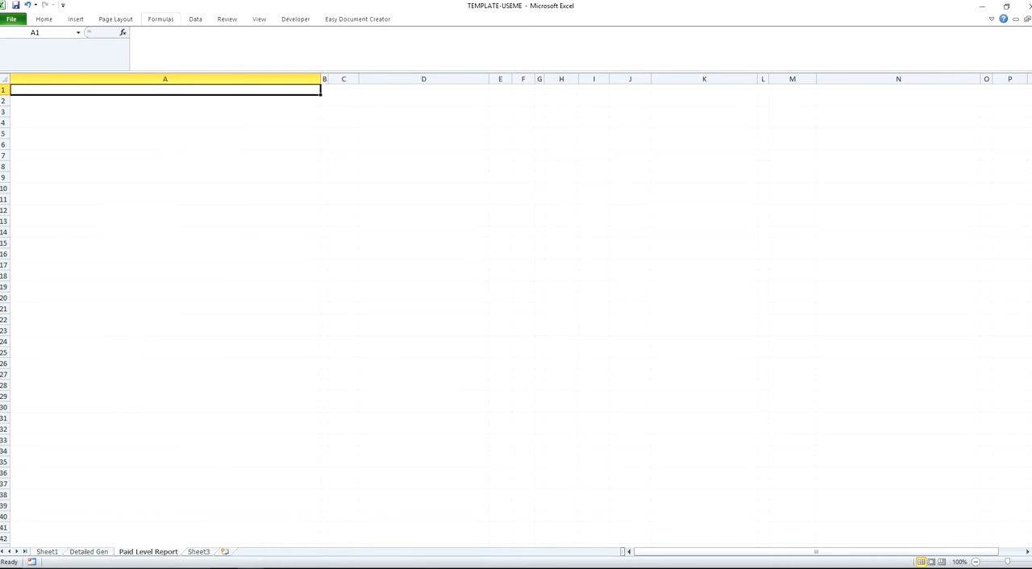
left_click(195, 18)
left_click(56, 44)
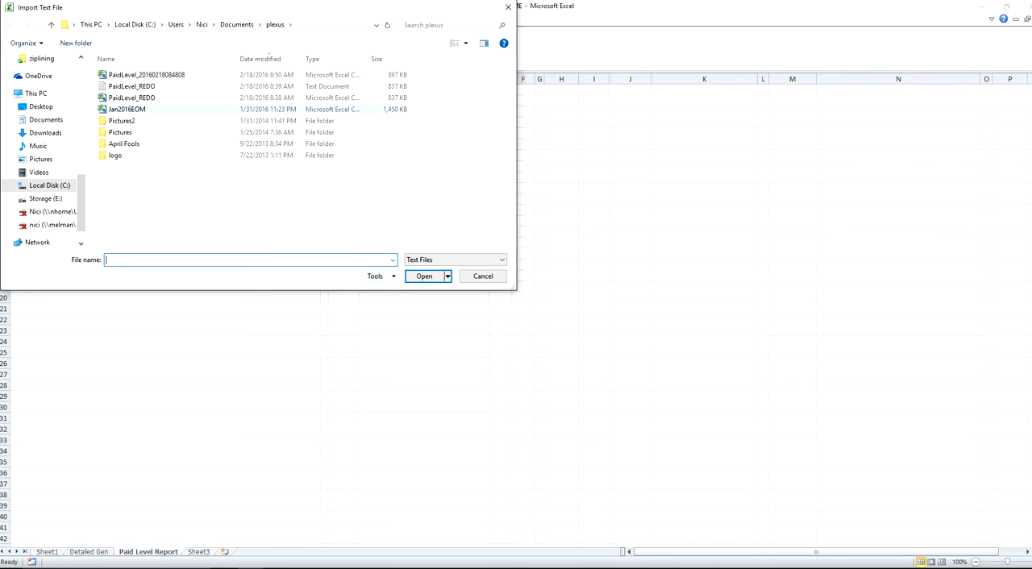
double_click(145, 74)
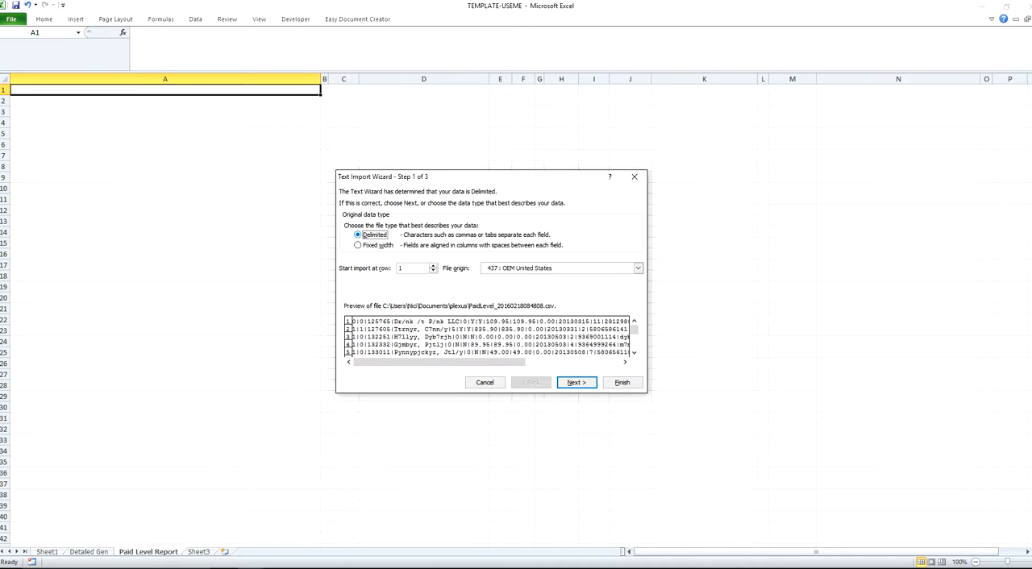
Step: Keep the import delimited and replace the Tab delimiter with the custom character "|"
left_click(576, 383)
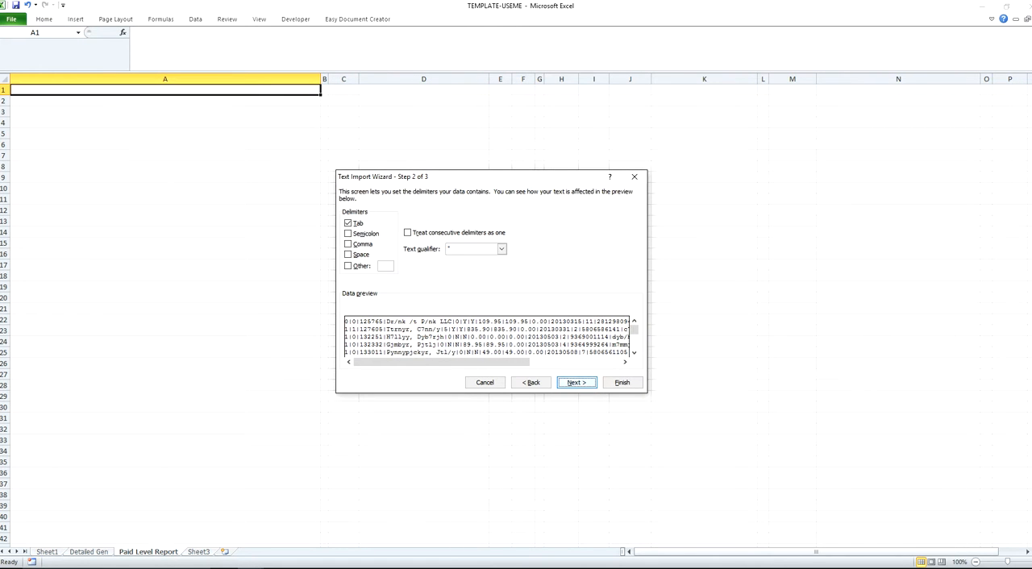
left_click(348, 224)
left_click(348, 266)
type("|")
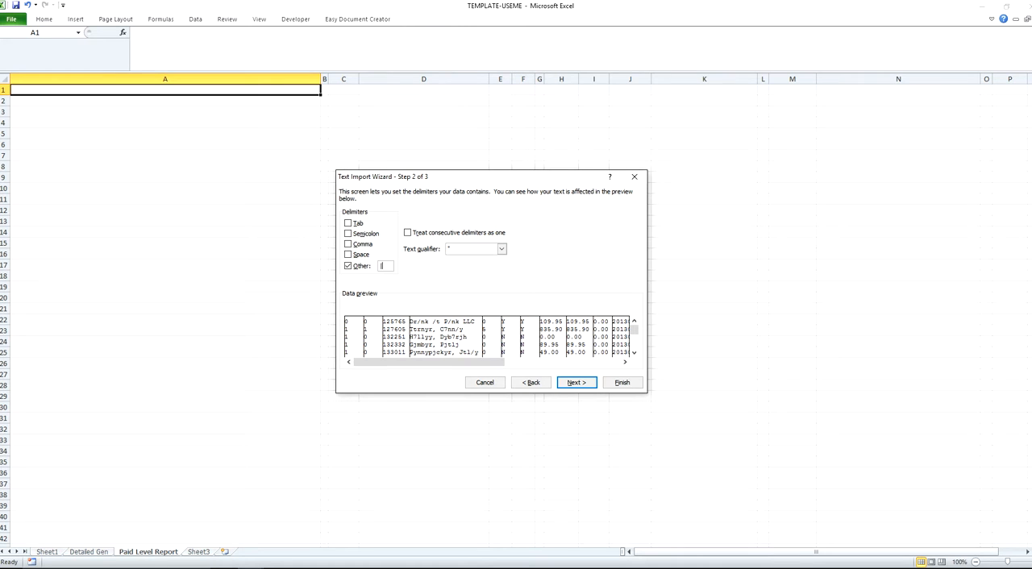
Step: Finish importing the paid level report at cell A1 and check the Act Pts lookup formula in Sheet1's cell D7
left_click(622, 382)
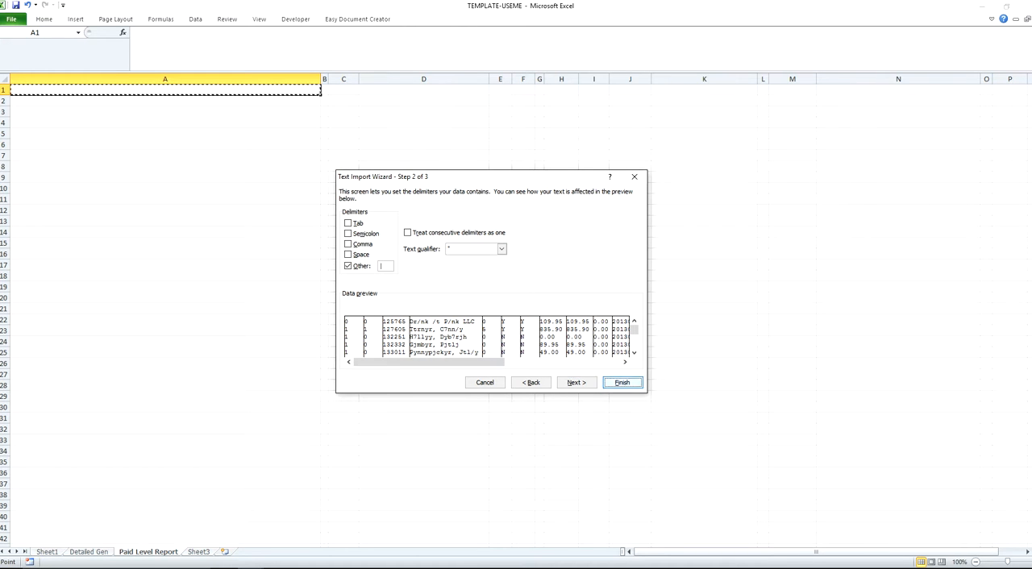
left_click(492, 311)
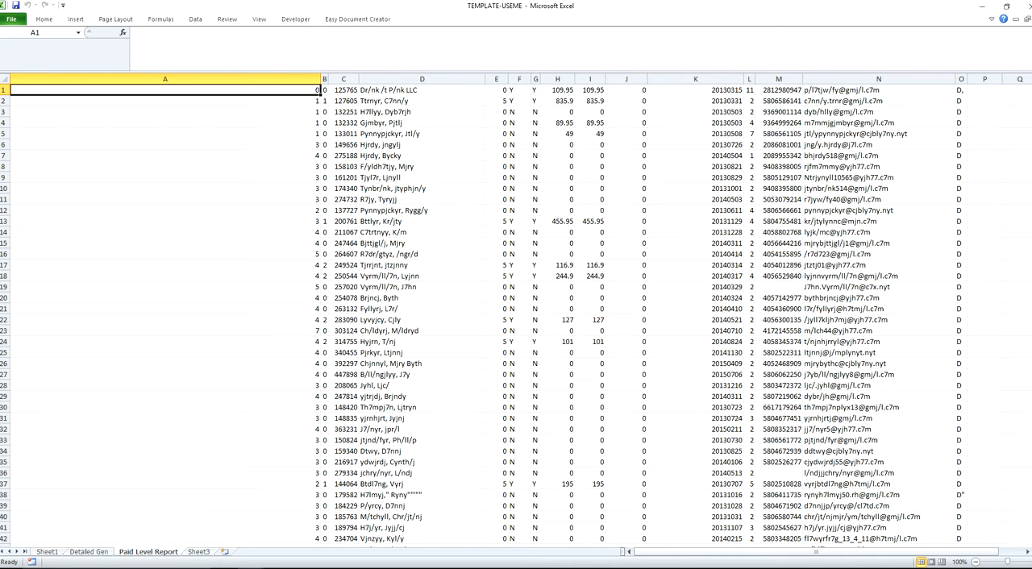
left_click(46, 552)
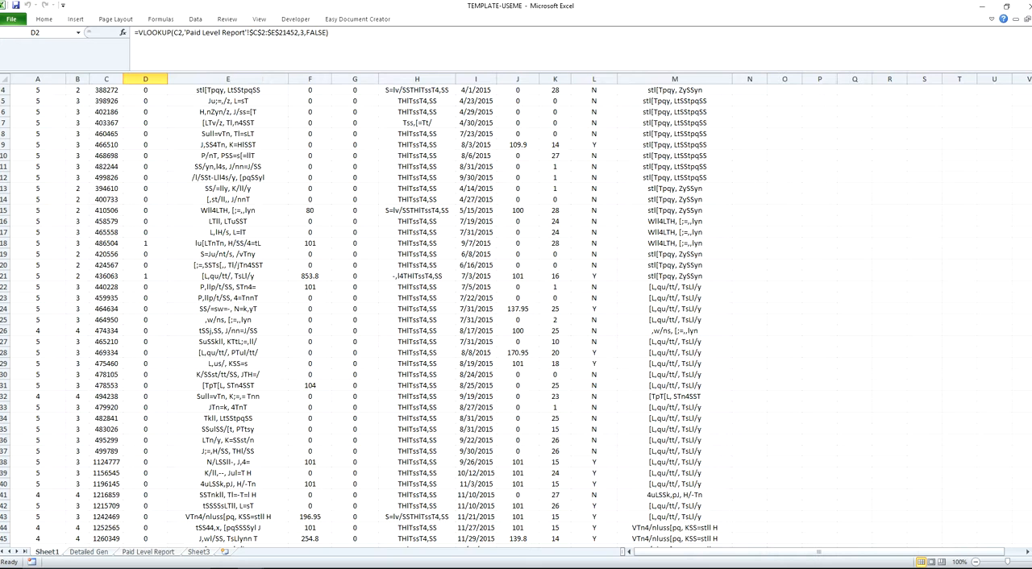
scroll(145, 156, "up", 1)
left_click(145, 155)
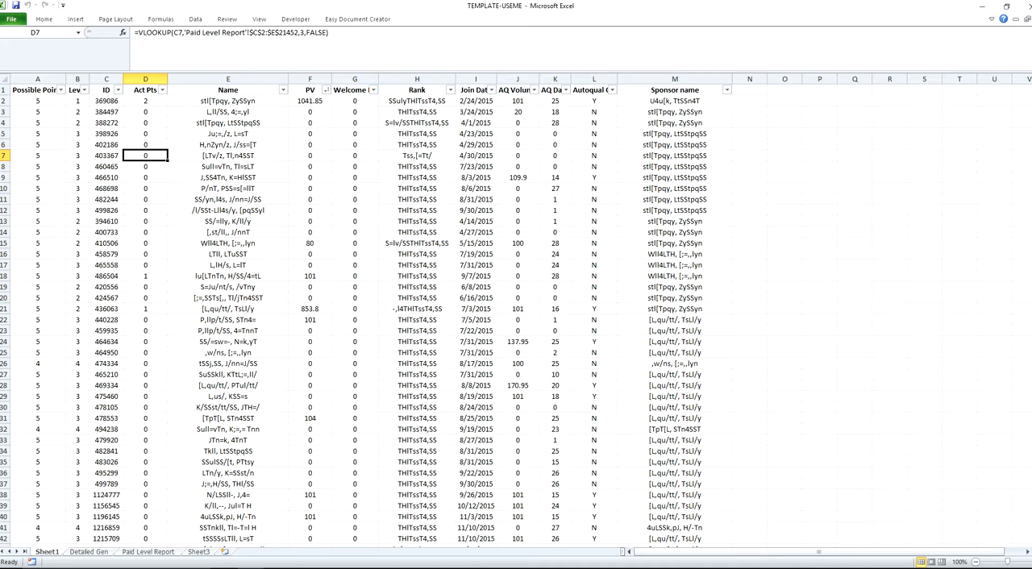
Step: Filter Sheet1's Autoqual On column to show only the Y rows
left_click(612, 90)
left_click(503, 190)
left_click(503, 207)
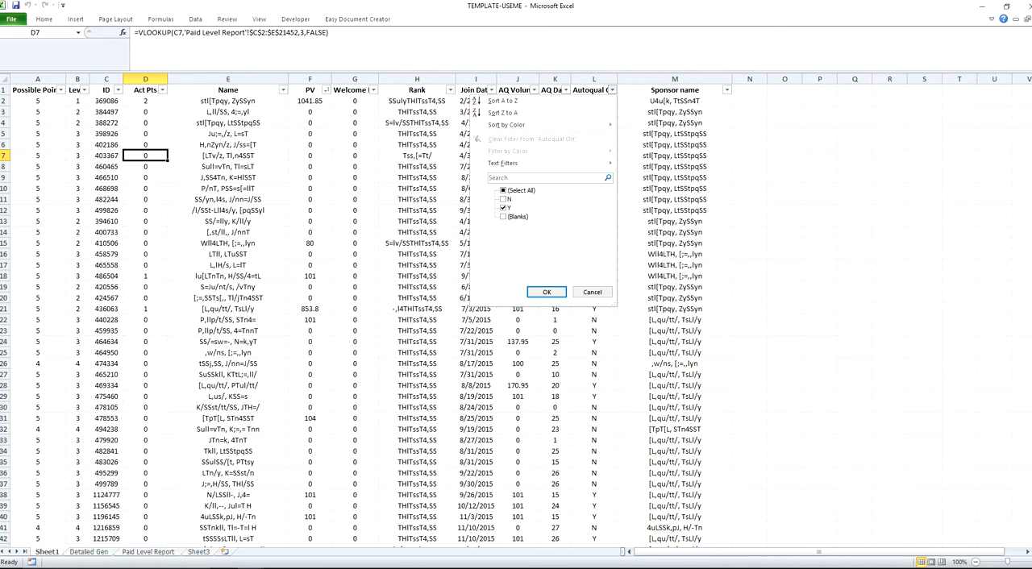
left_click(546, 292)
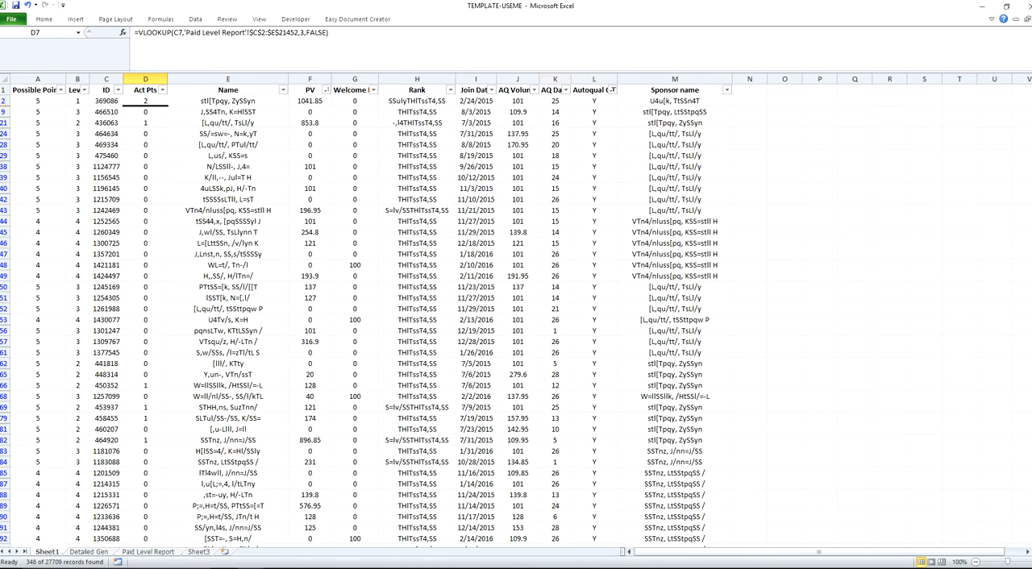
Step: Inspect the formulas in cells L2 and A2 and widen the Possible Points column slightly
left_click(595, 101)
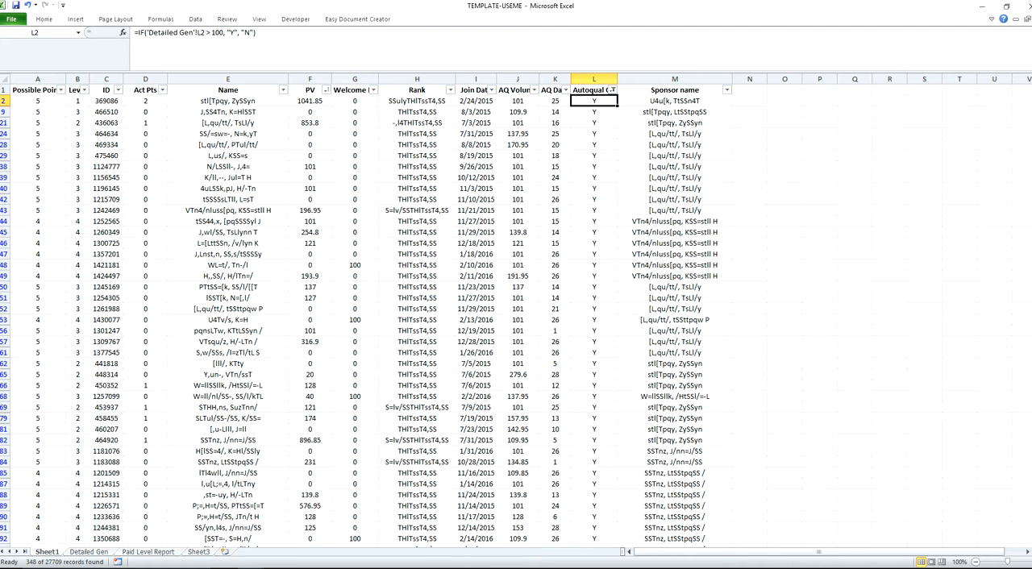
left_click(37, 101)
left_click_drag(65, 78, 77, 78)
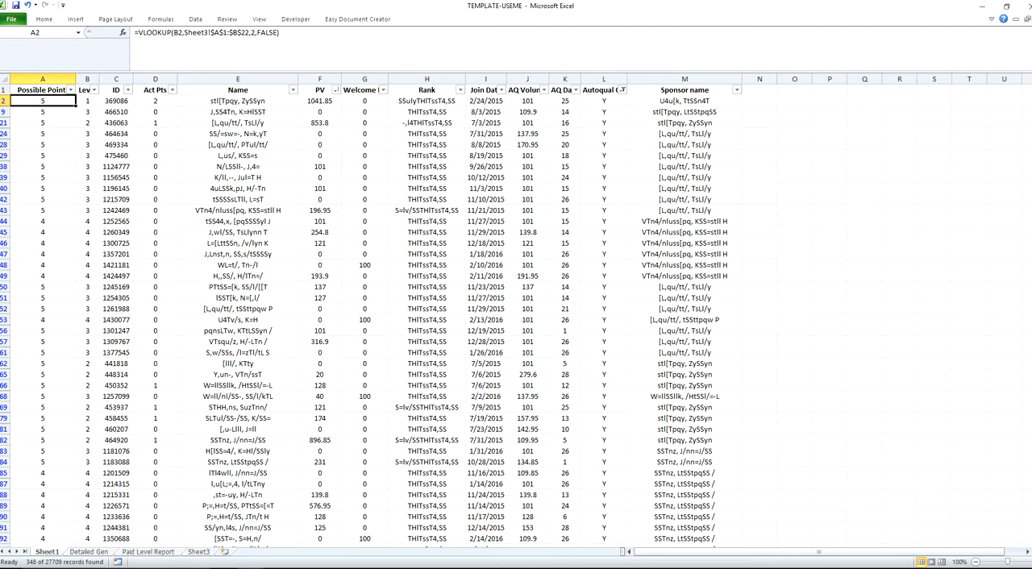
Step: Total the filtered Possible Points values and record 1361 in cell O1
key("ctrl+shift+Down")
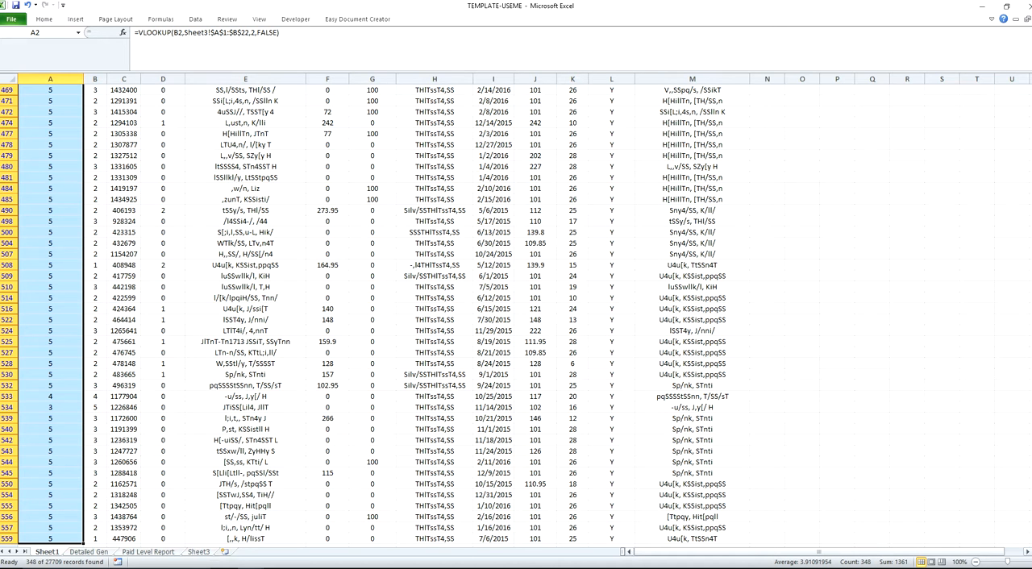
left_click(692, 353)
key("ctrl+Up")
left_click(795, 90)
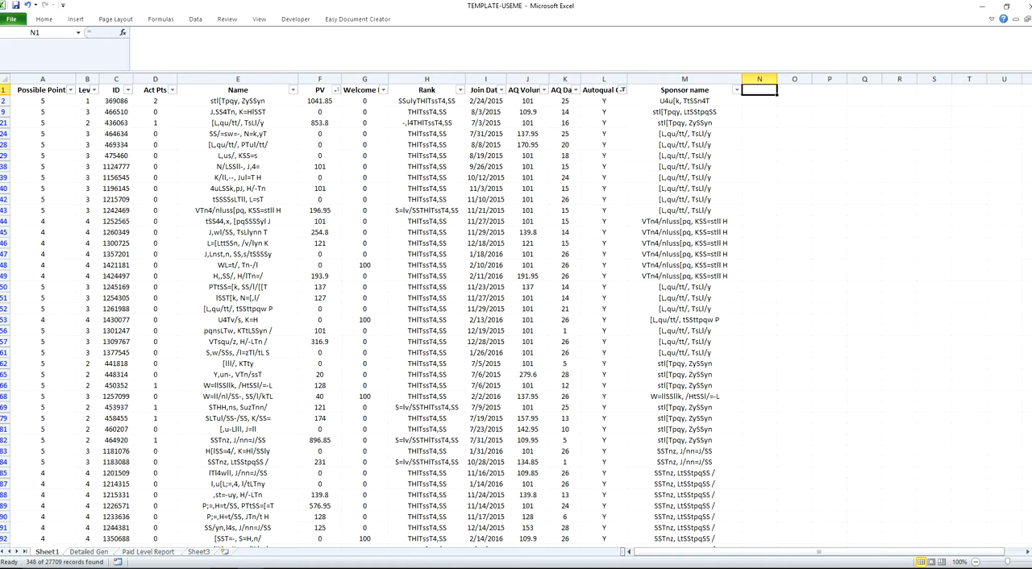
type("1361")
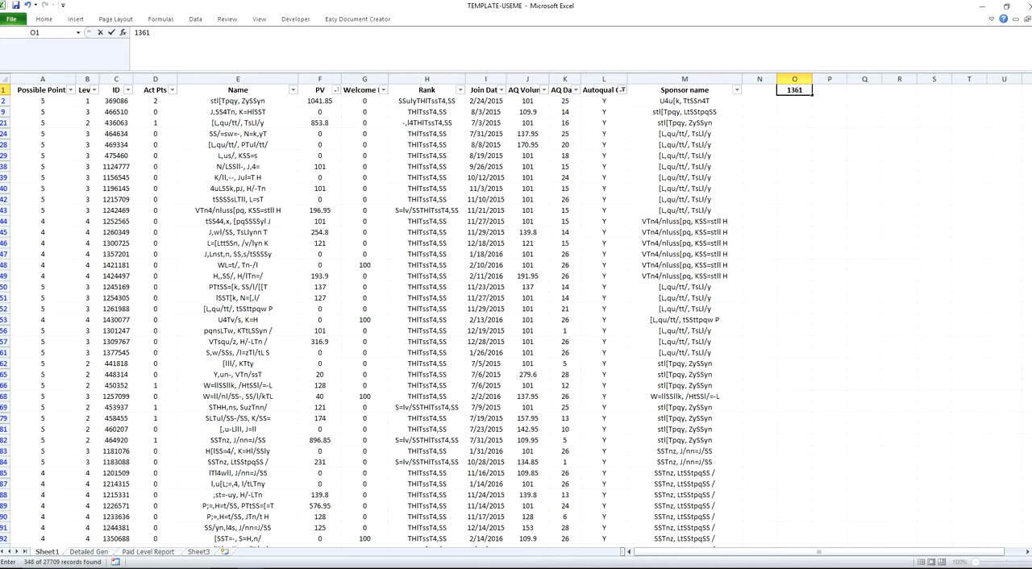
left_click_drag(684, 146, 685, 135)
Step: Show all rows again in the Autoqual On column and sort the PV column from largest to smallest
left_click(623, 90)
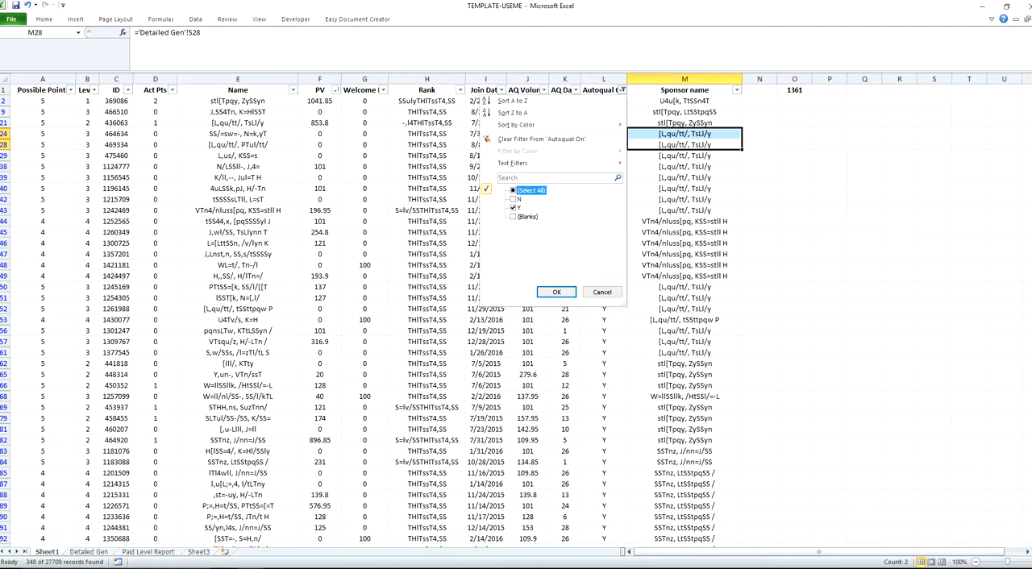
left_click(556, 292)
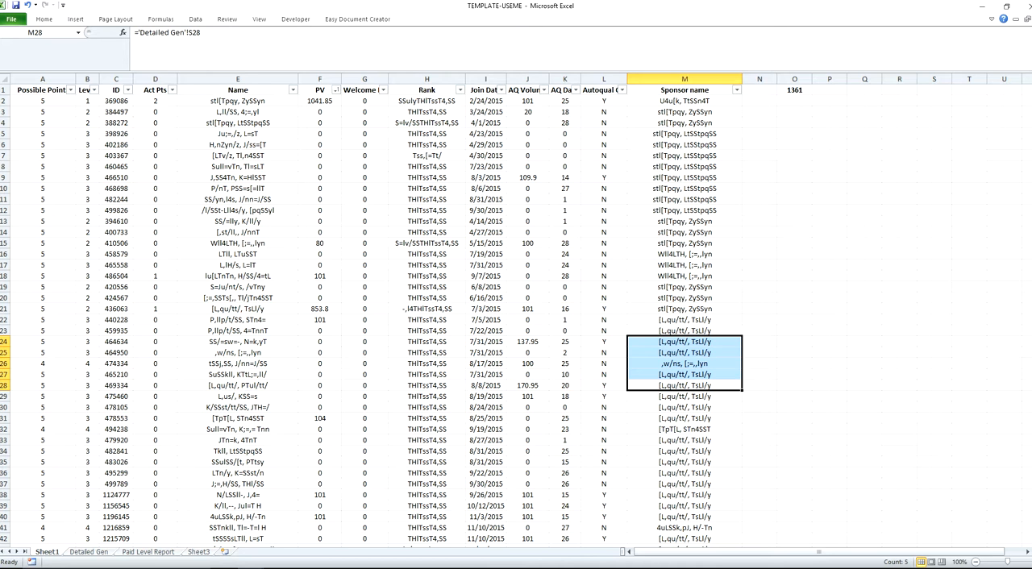
left_click(335, 89)
left_click(317, 293)
left_click(335, 90)
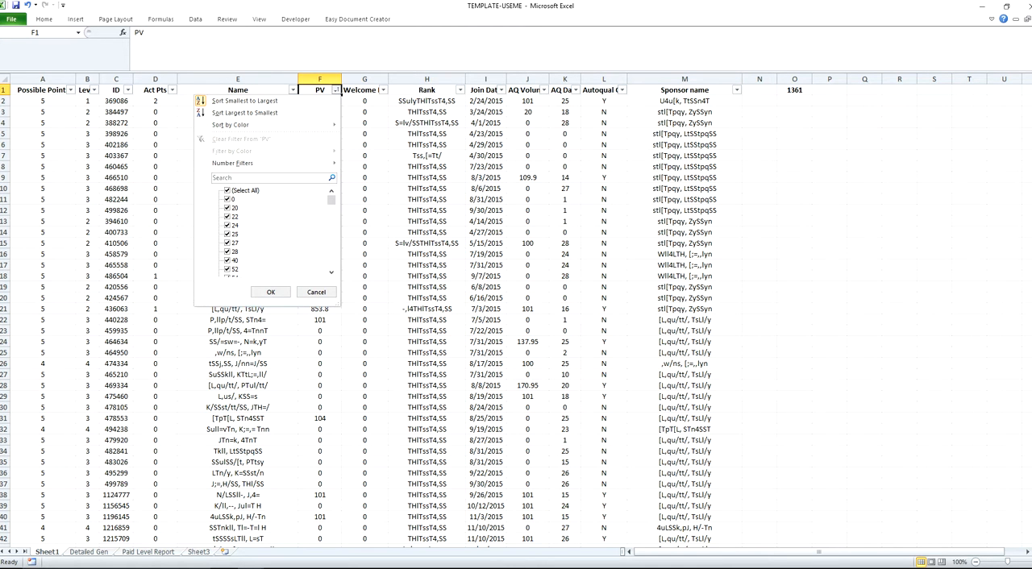
left_click(244, 112)
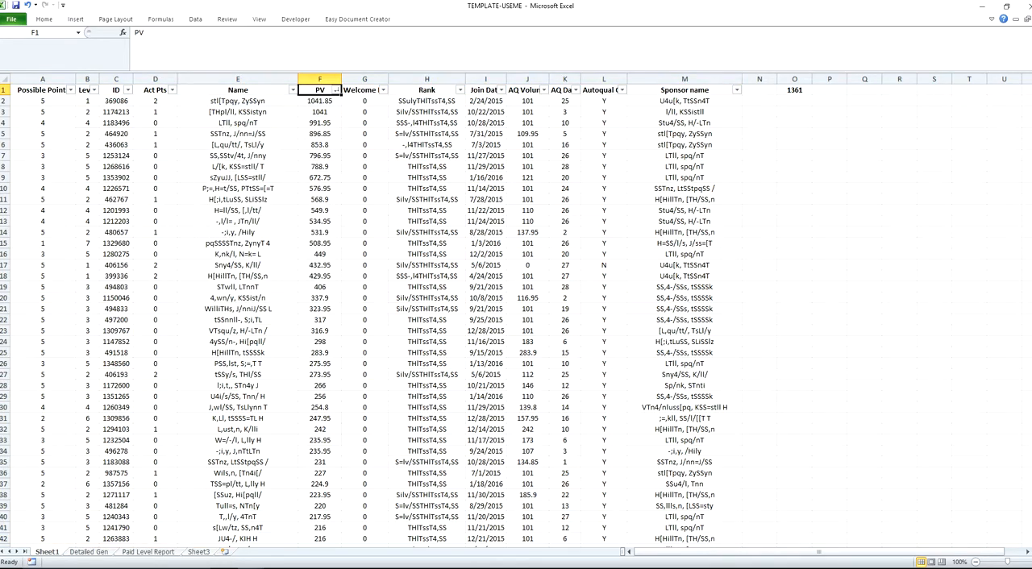
Step: Total the Possible Points values from row 155, the last row with a PV of 100, up to row 2
scroll(516, 315, "down", 20)
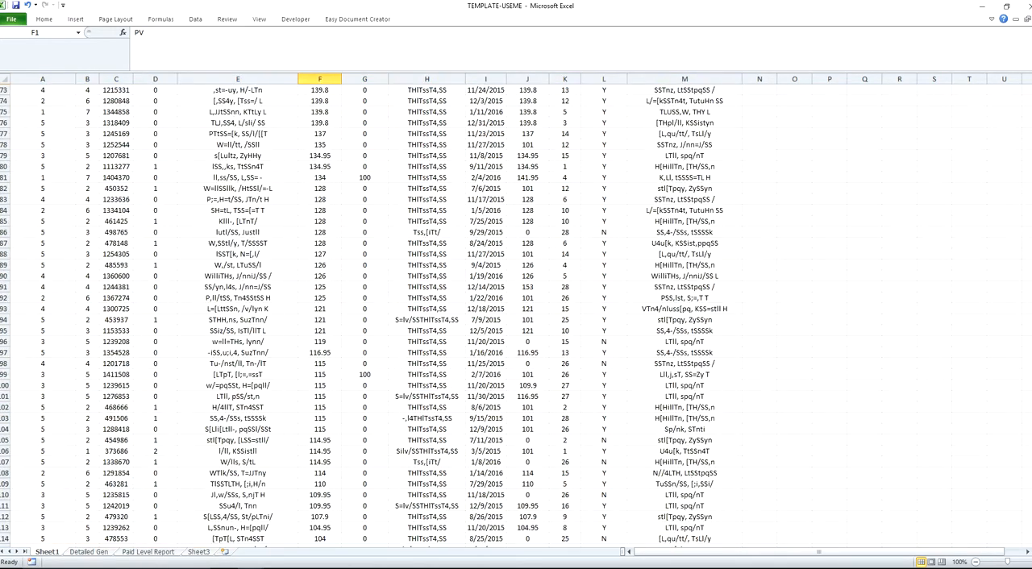
scroll(516, 314, "down", 13)
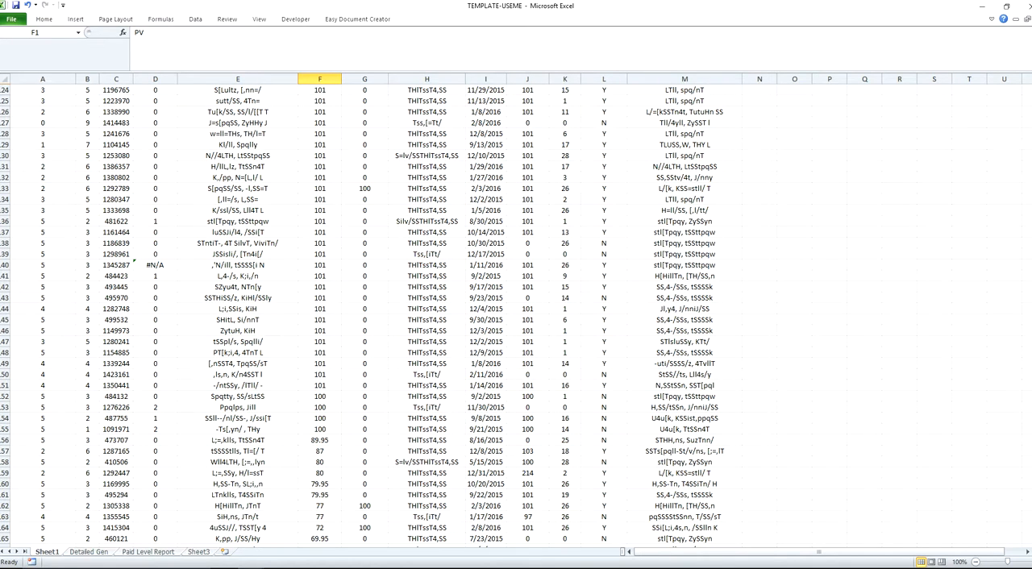
left_click(320, 430)
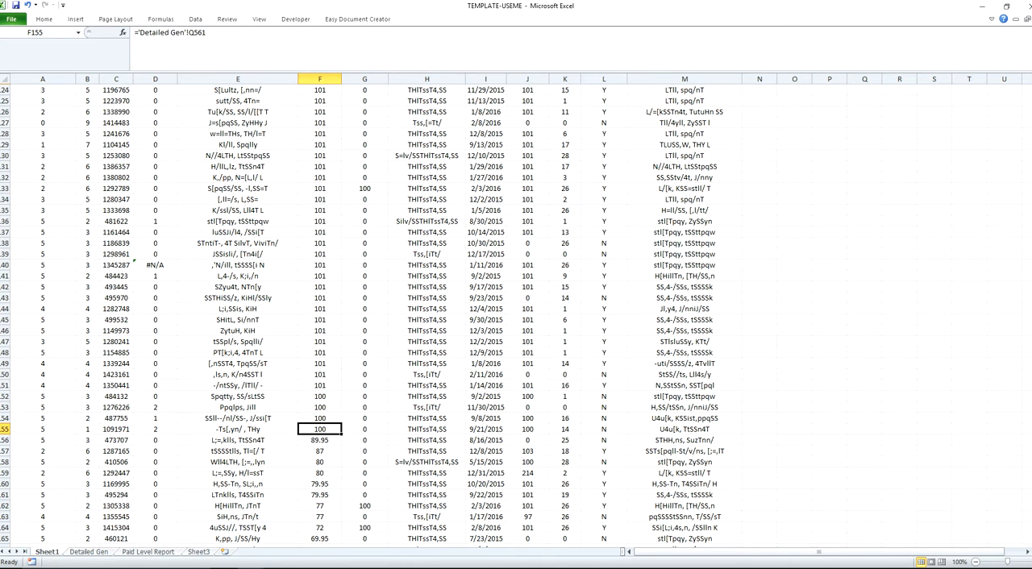
left_click(43, 430)
key("ctrl+shift+Up")
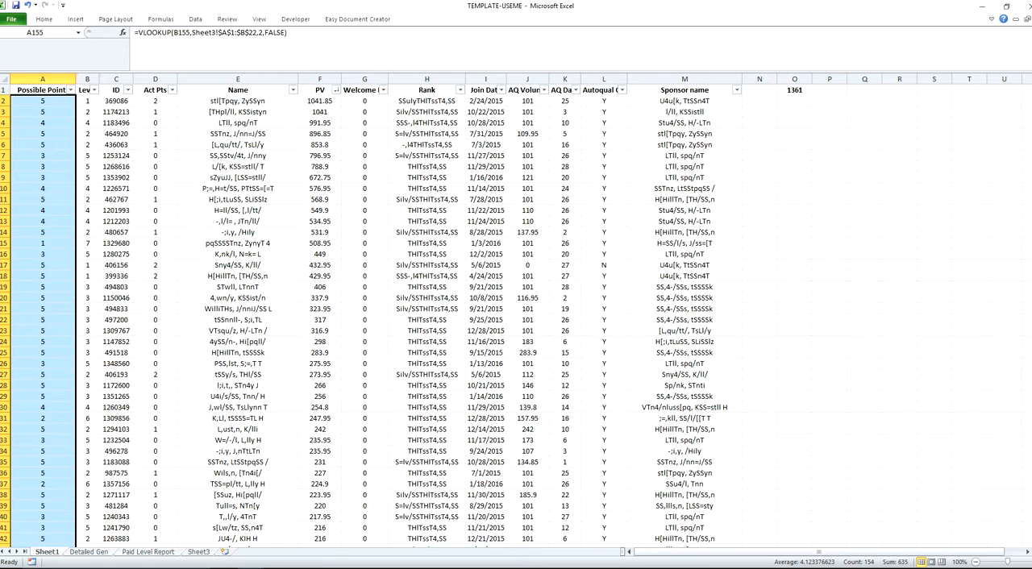
Step: Record the Possible Points total 635 in cell O3
key("ctrl+Up")
key("ctrl+Right")
key("Right")
key("Right")
key("Down")
key("Down")
type("635")
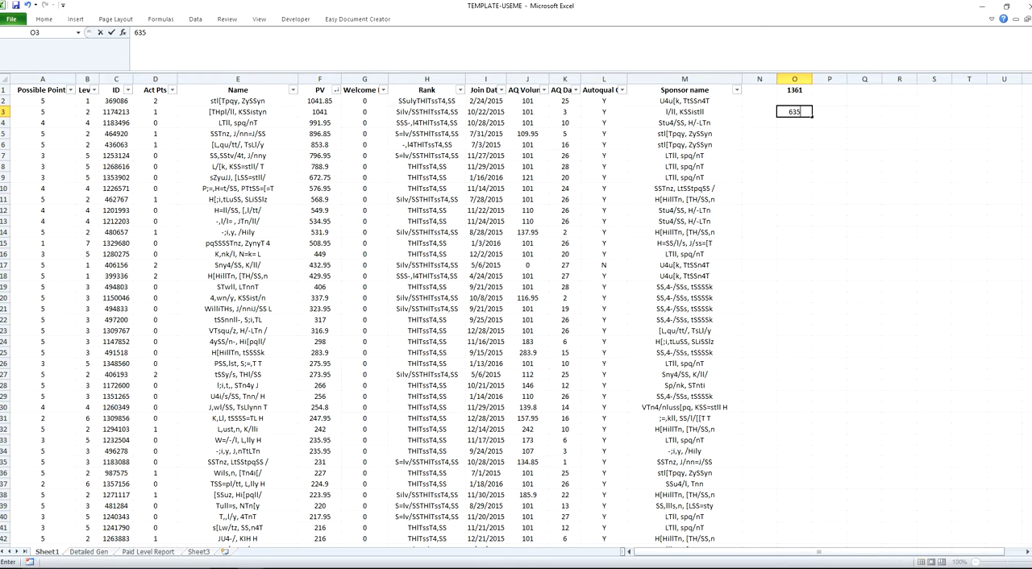
key("Return")
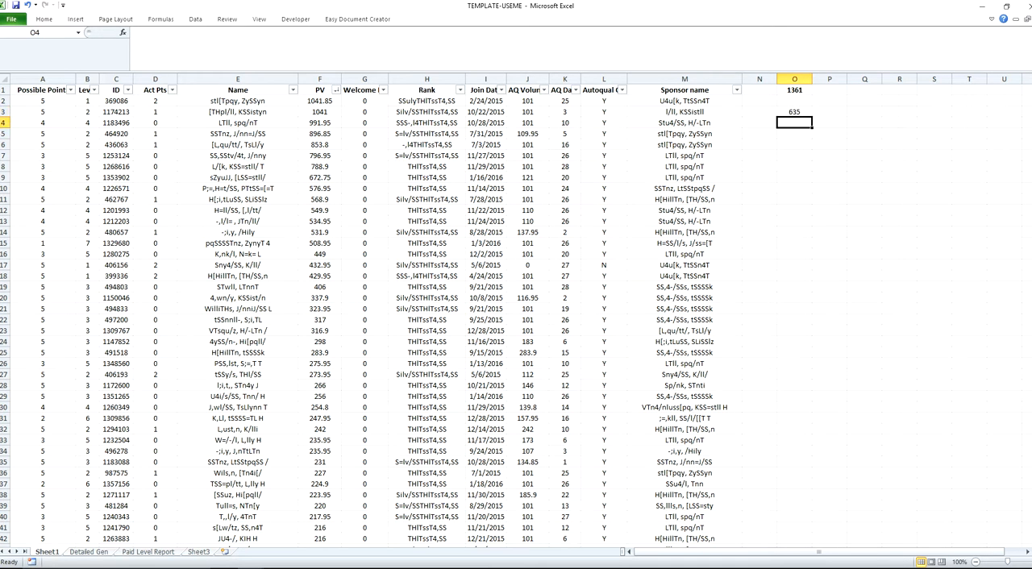
Step: Enter 774 in cell O2, above the recorded total
key("Up")
key("Up")
type("774")
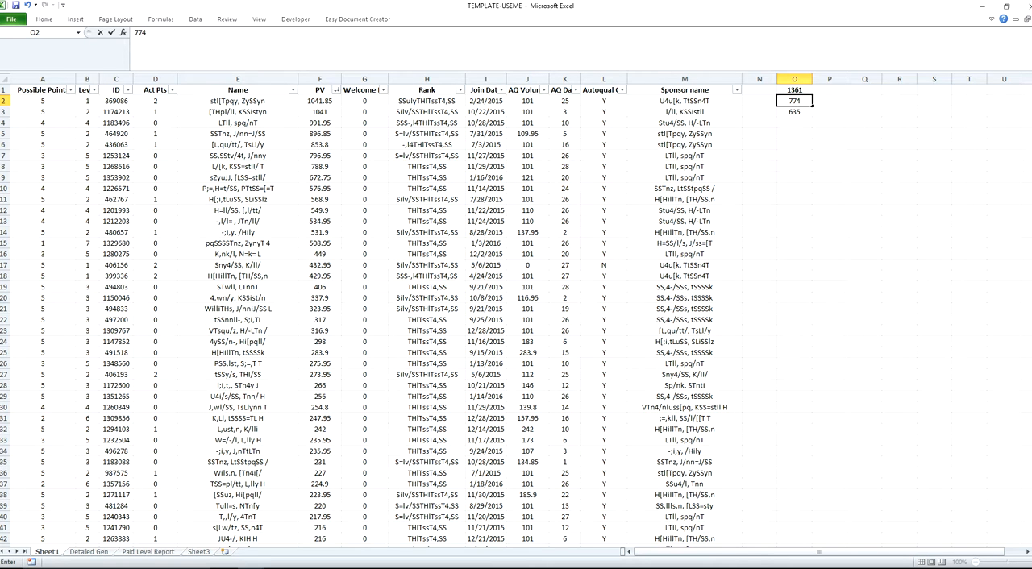
key("Return")
Step: Subtract the recorded total from 774 with the formula =O2-O3 in cell O4
key("Return")
type("=")
key("Up")
key("Up")
type("-")
key("Up")
key("Return")
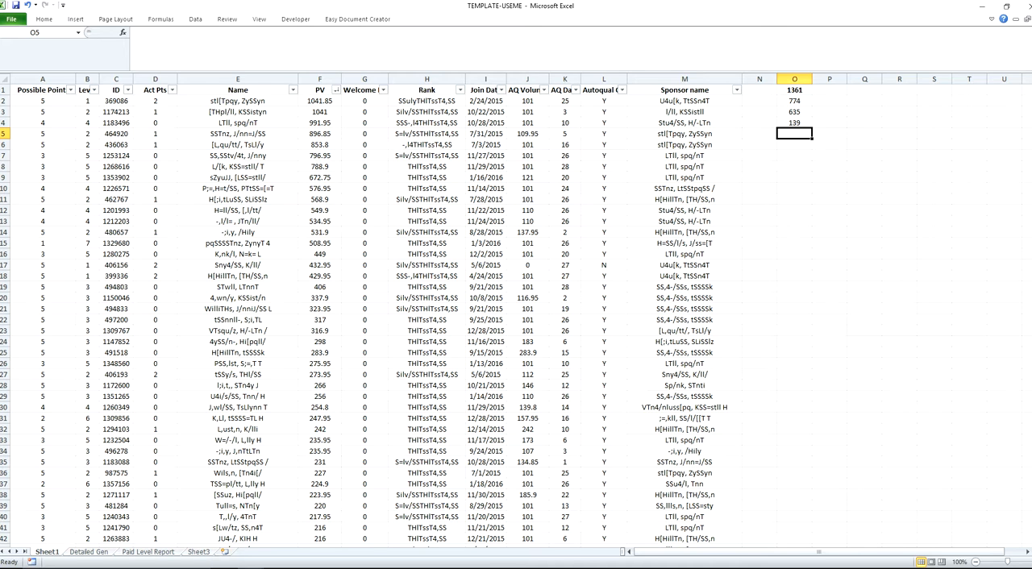
Step: Filter the PV-sorted list by the Autoqual On column so only Y rows remain
left_click(795, 112)
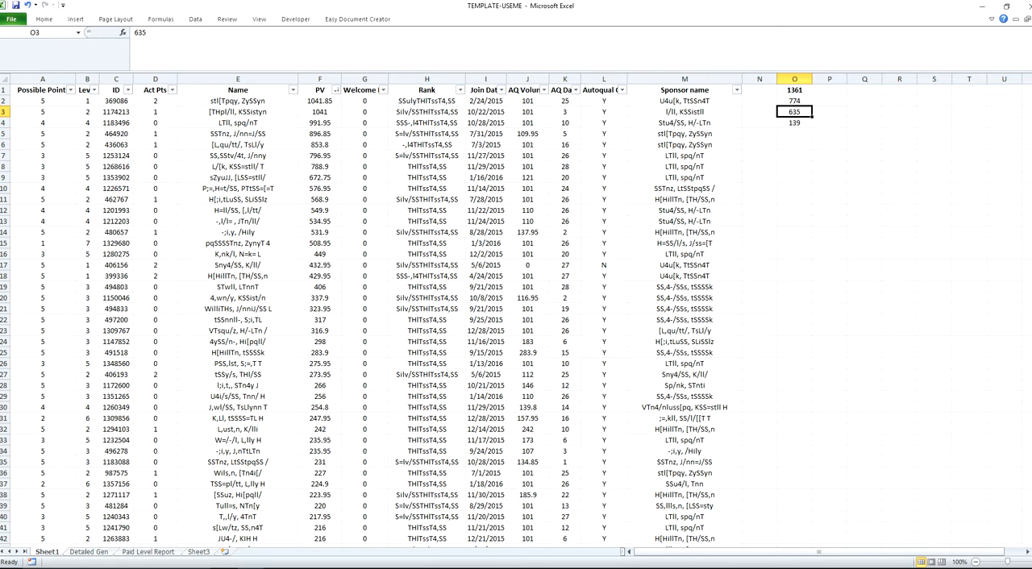
left_click(427, 134)
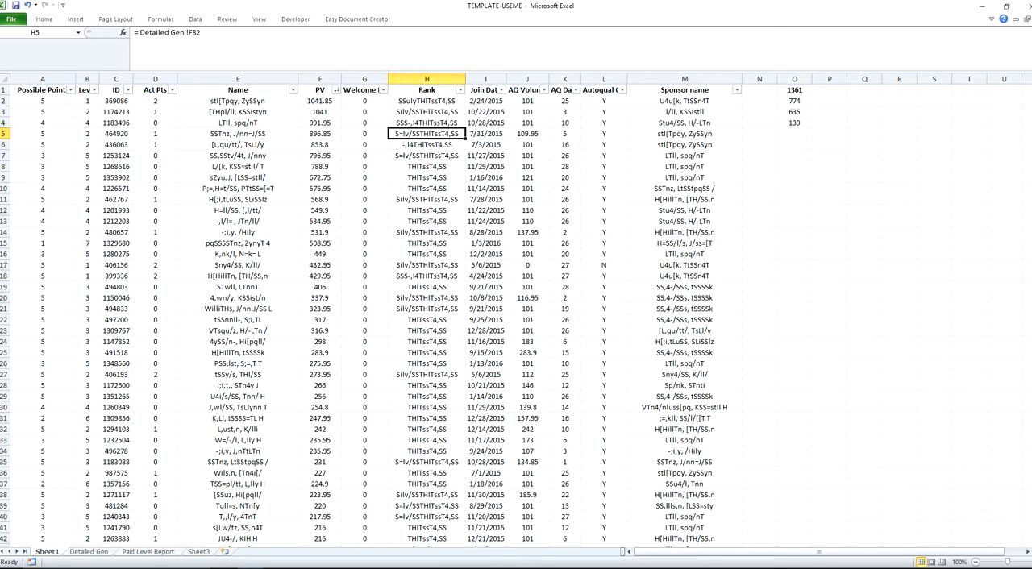
left_click(622, 90)
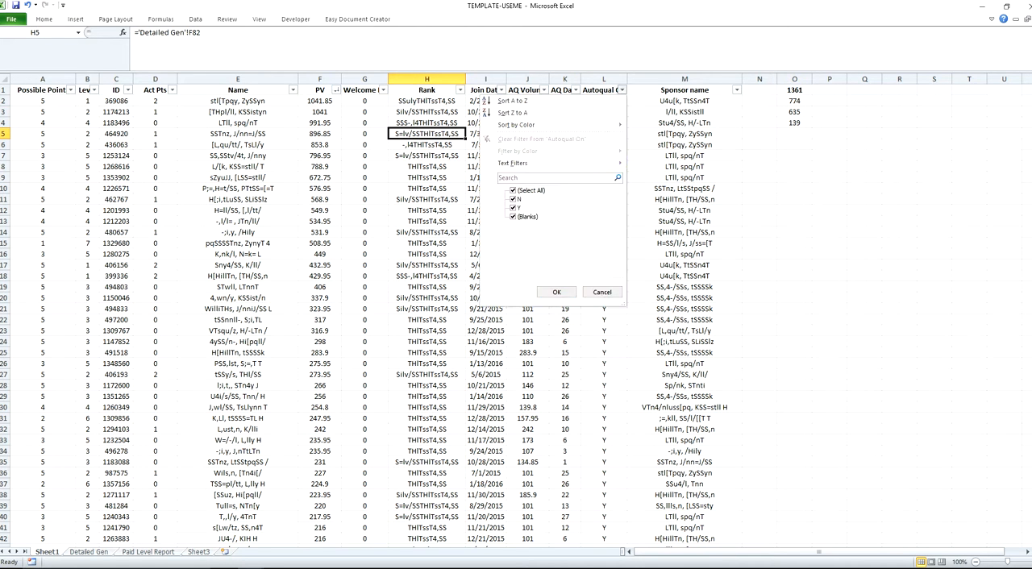
left_click(513, 208)
left_click(556, 292)
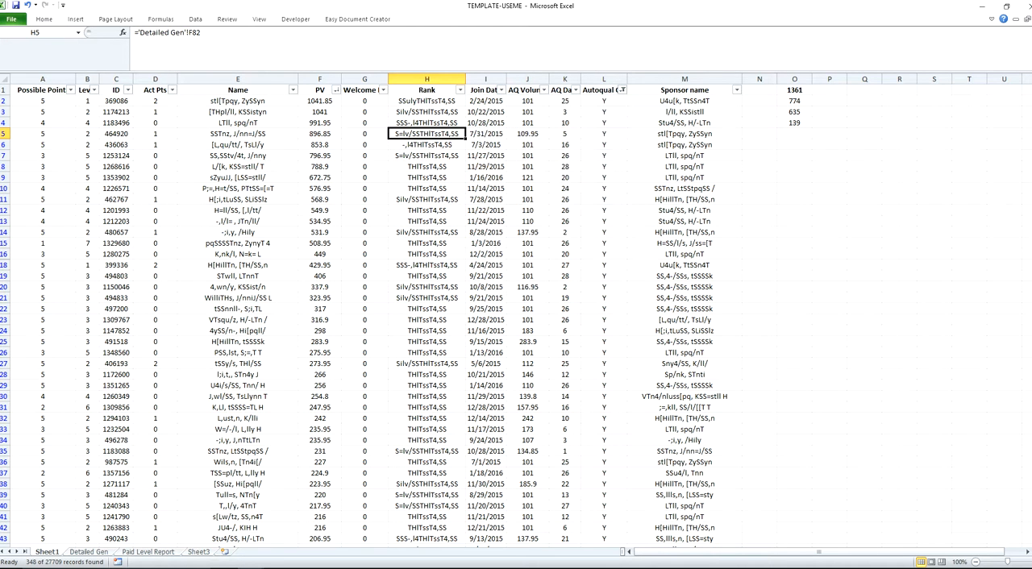
Step: Filter the Join Date column to exclude February 2016, keeping January 2016 and all of 2015
left_click(502, 90)
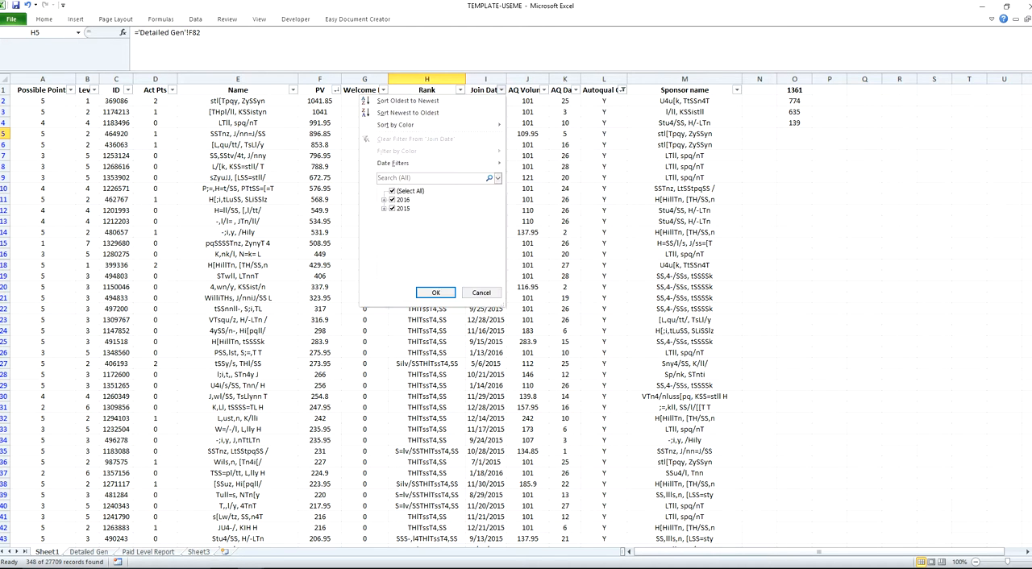
left_click(393, 191)
left_click(393, 191)
left_click(384, 200)
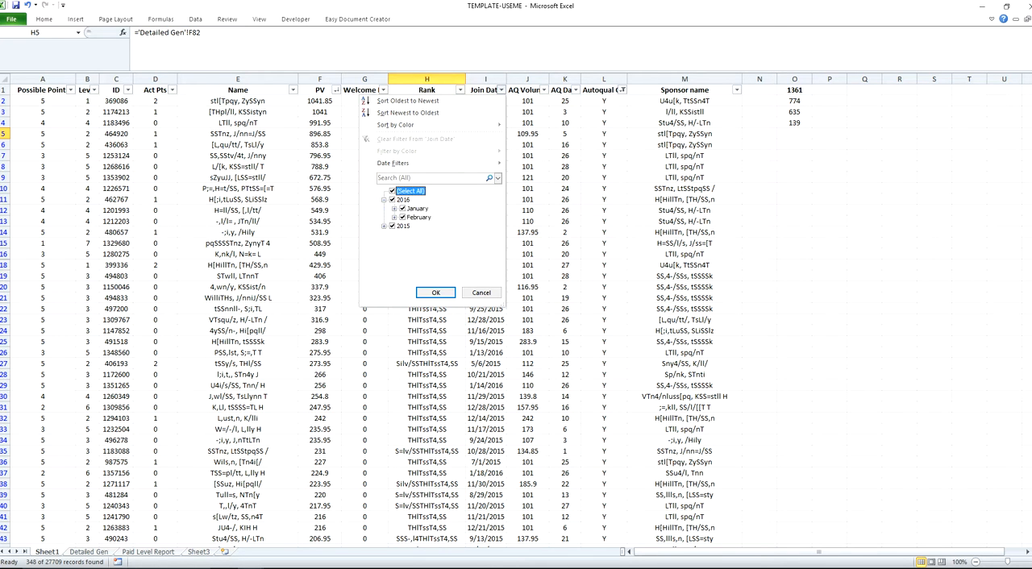
left_click(402, 218)
left_click(436, 292)
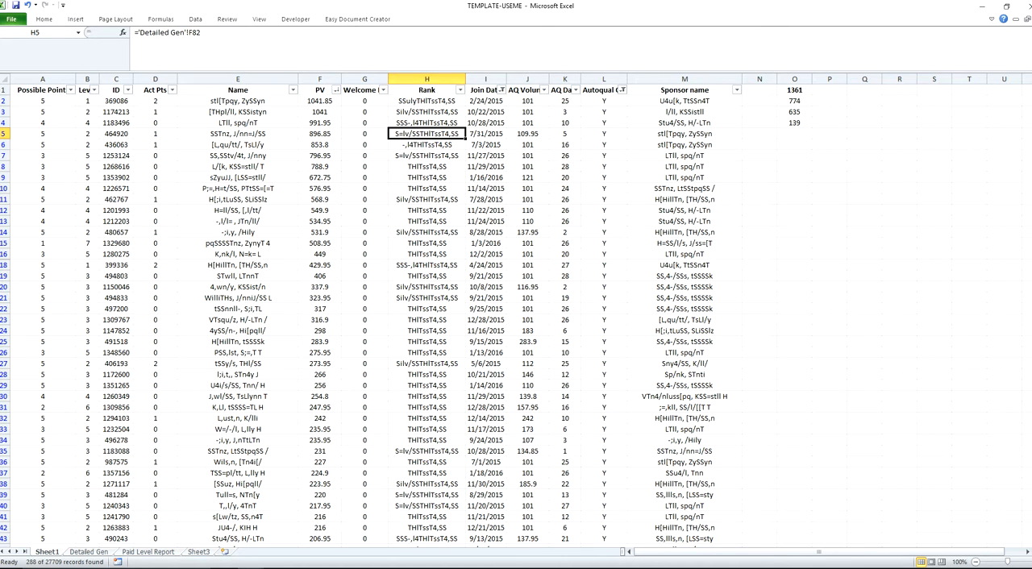
Step: Sort PV from smallest to largest and total the Possible Points of the filtered rows with PV below 100, up from row 265
left_click(336, 89)
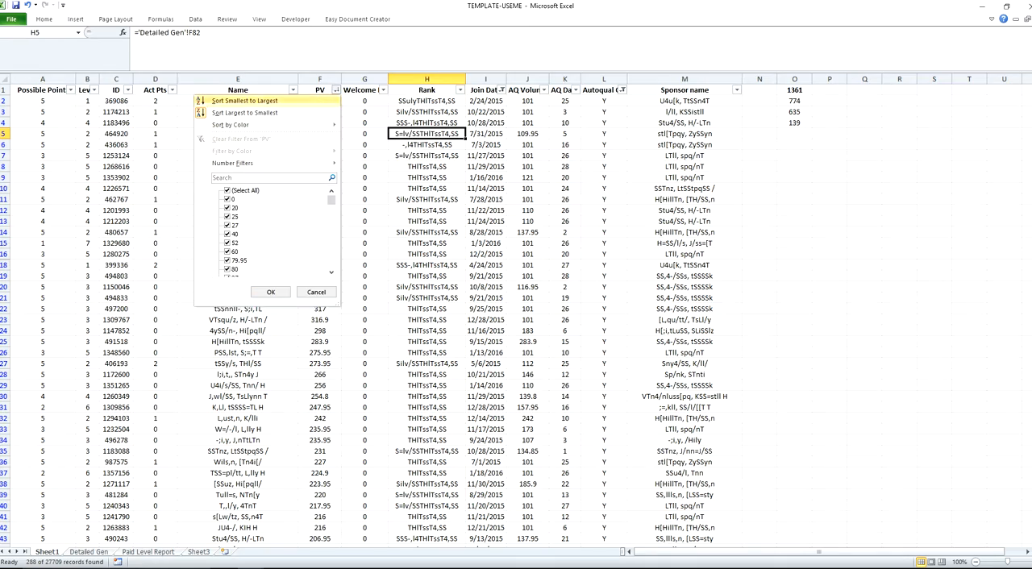
left_click(278, 101)
scroll(516, 315, "down", 20)
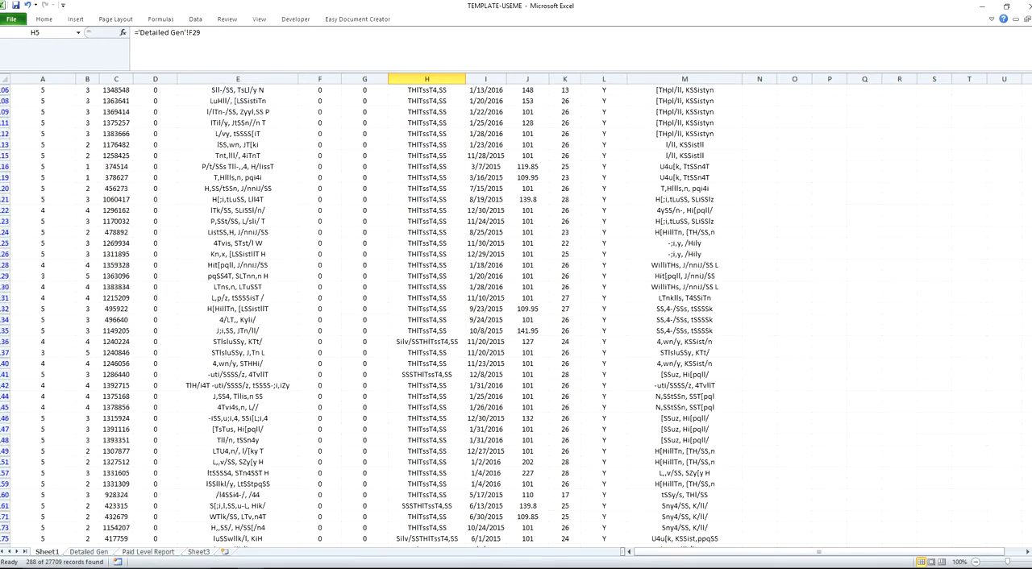
left_click(320, 275)
left_click(43, 276)
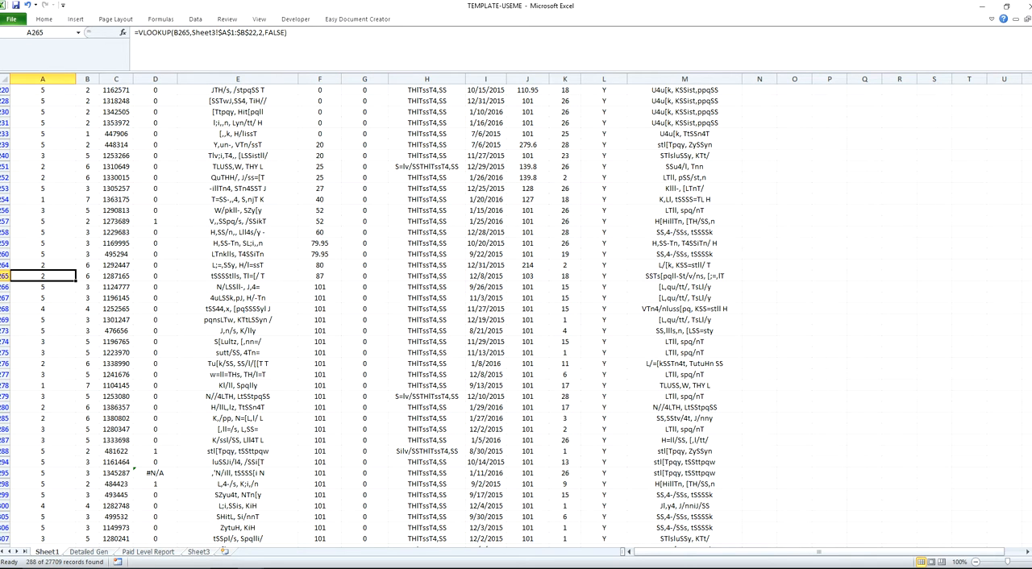
key("ctrl+shift+Up")
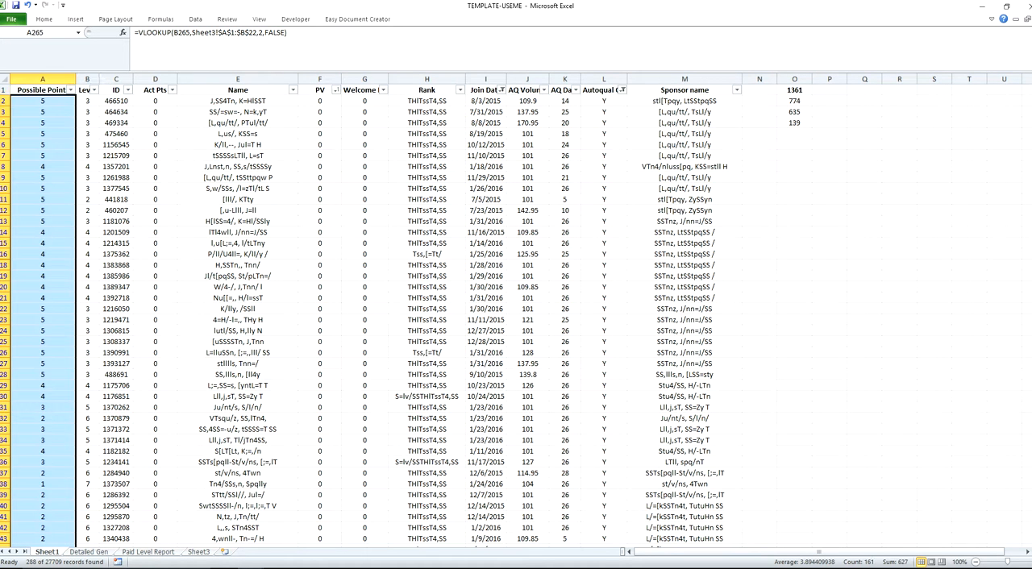
Step: Enter 627 in cell P3 and add it to the neighbouring total with the formula =P3+O3 in cell Q3
left_click(830, 112)
type("627")
key("Tab")
type("=O3+P3")
key("Return")
left_click(865, 112)
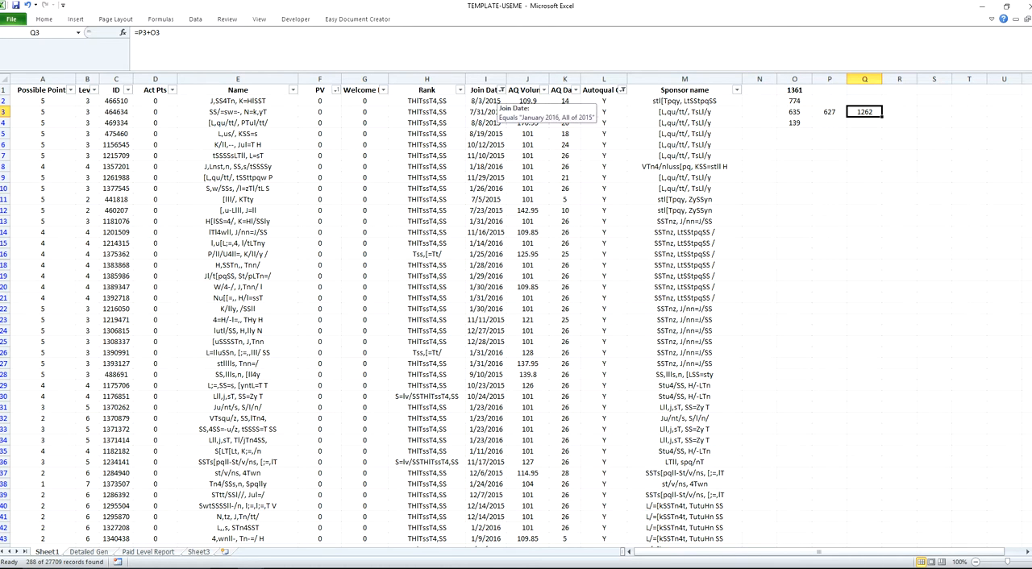
Step: Remove the Join Date and Autoqual On filters by including every value in both columns again
left_click(500, 89)
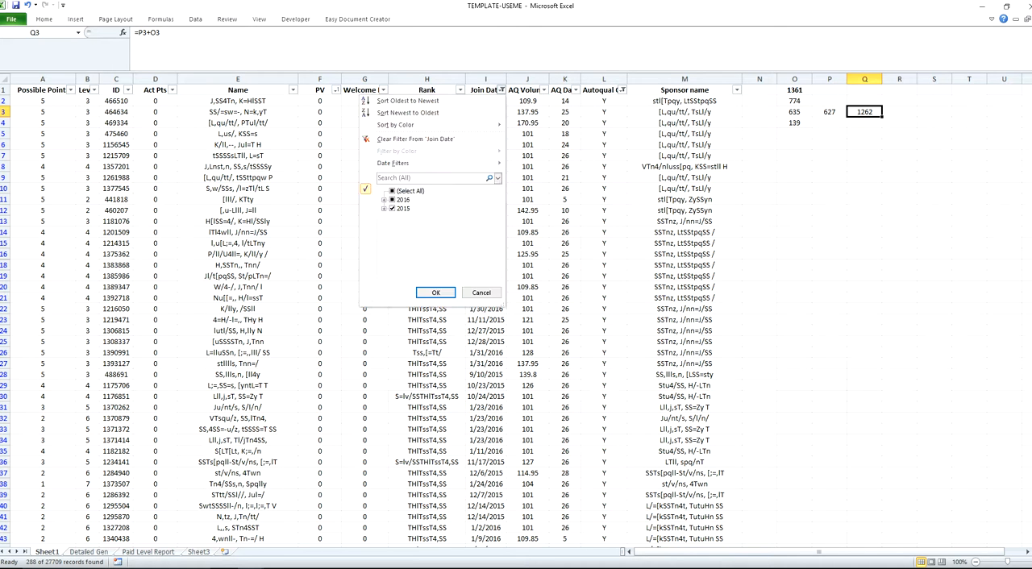
left_click(393, 191)
left_click(435, 293)
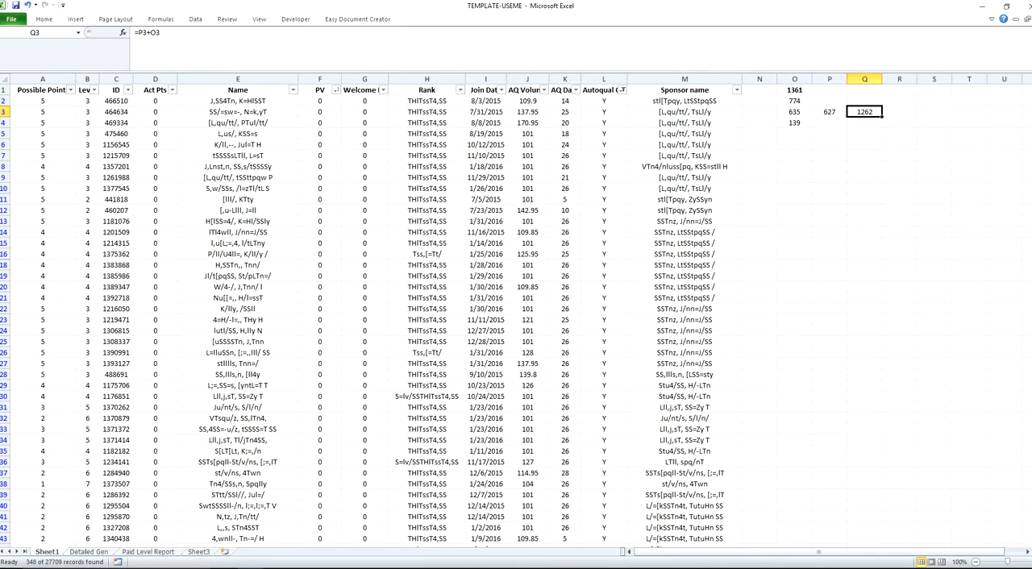
left_click(623, 90)
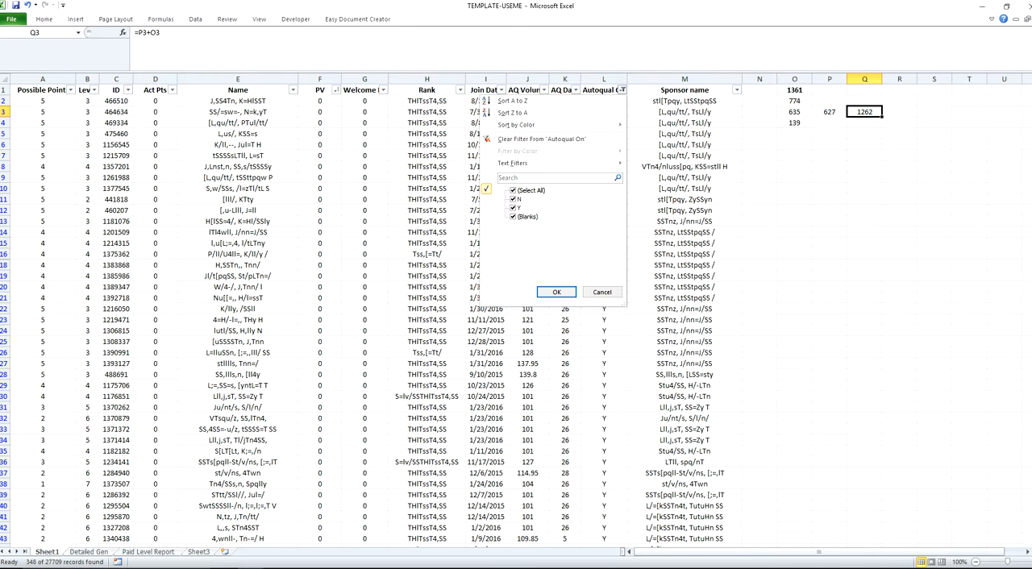
left_click(557, 292)
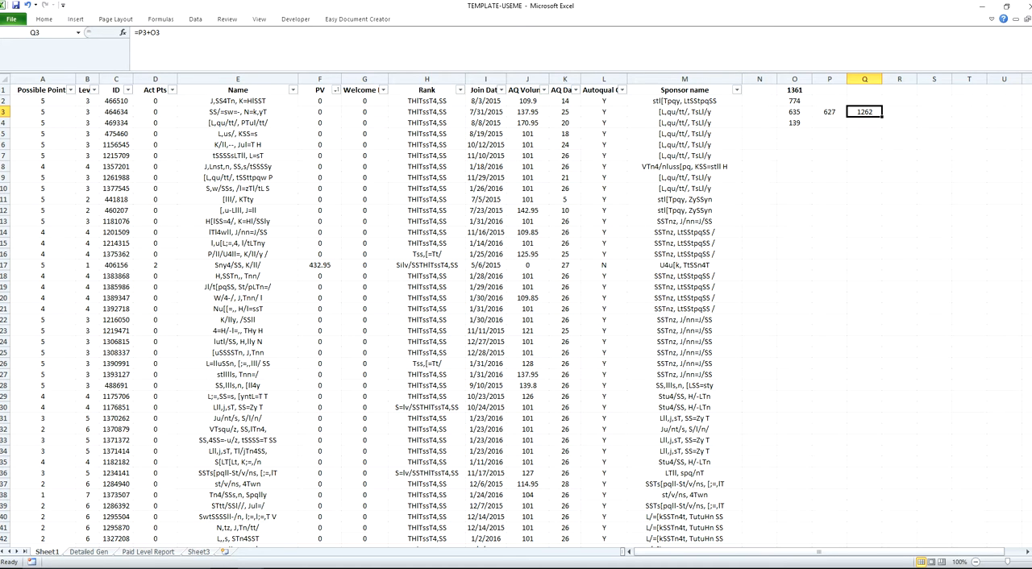
Step: Filter the Join Date column to February 2016 only, excluding January 2016, all of 2015 and blanks
left_click(500, 89)
left_click(392, 190)
left_click(384, 199)
left_click(402, 217)
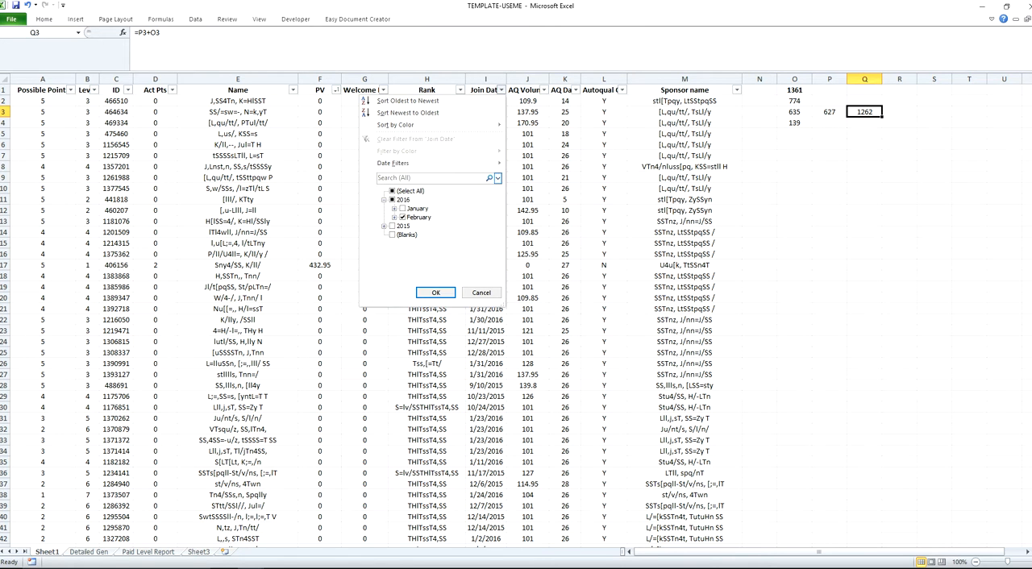
left_click(435, 293)
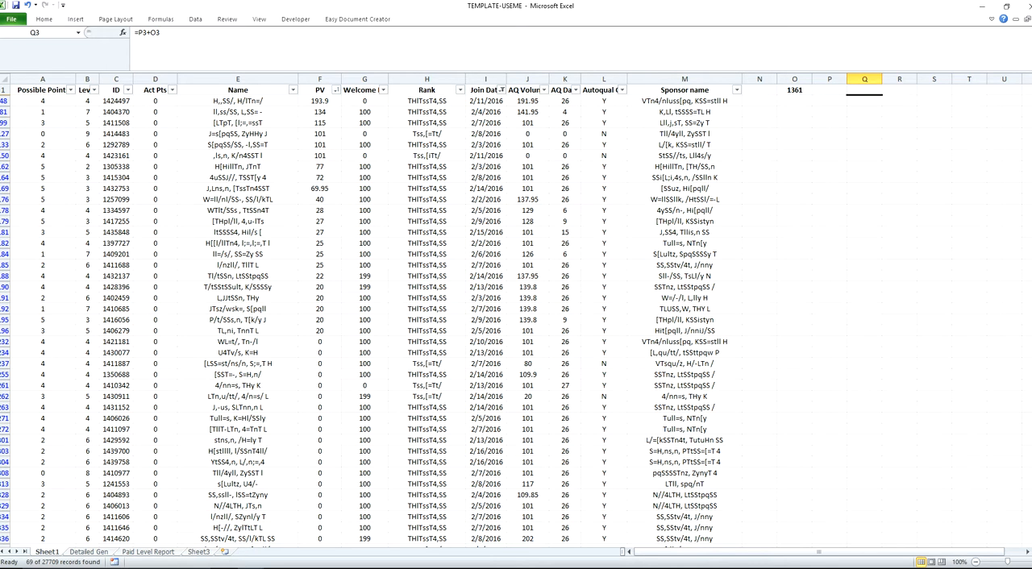
Step: Total the Possible Points of the filtered February 2016 rows, from row 48 down to row 557
left_click(71, 90)
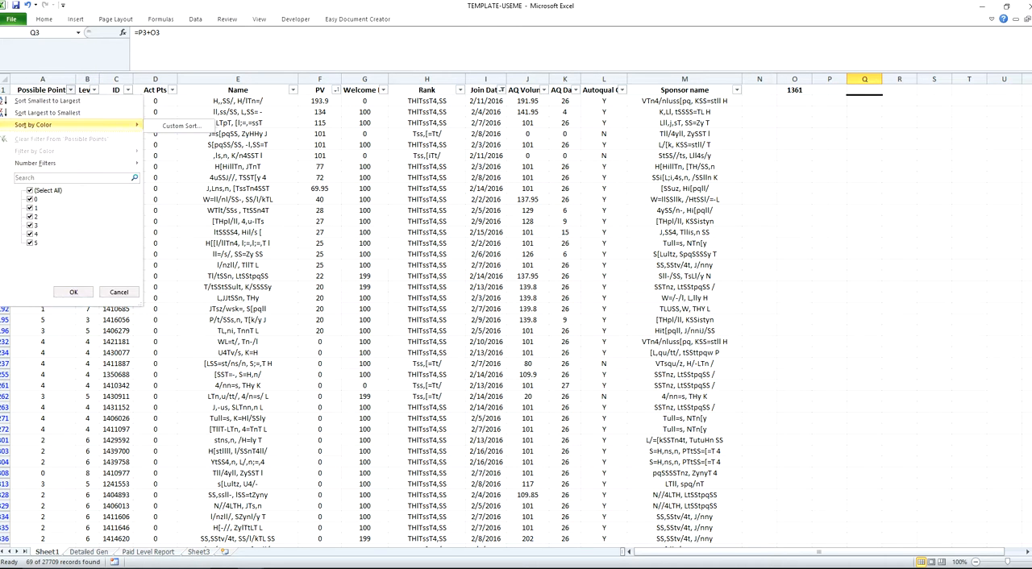
key("Escape")
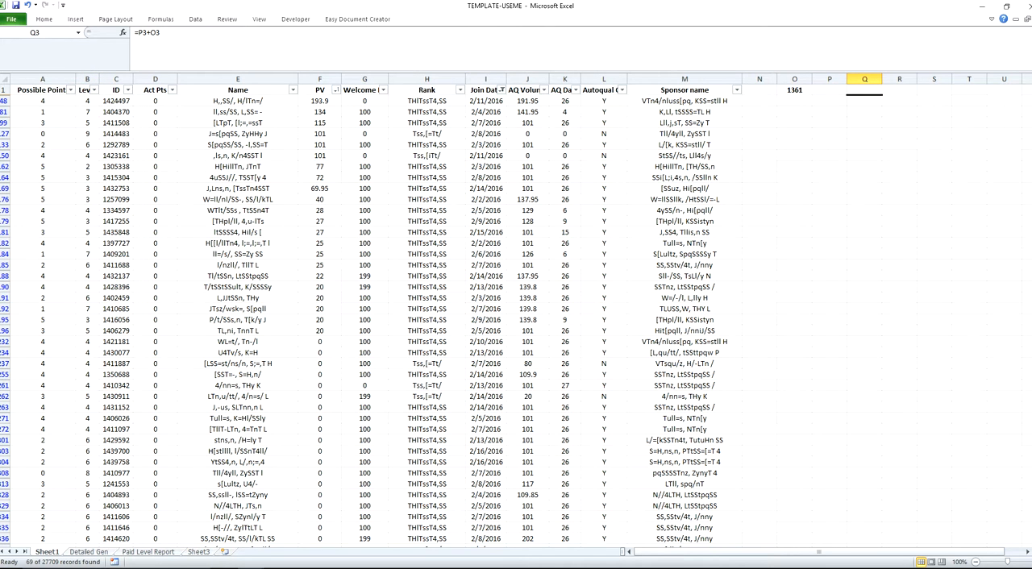
left_click(43, 101)
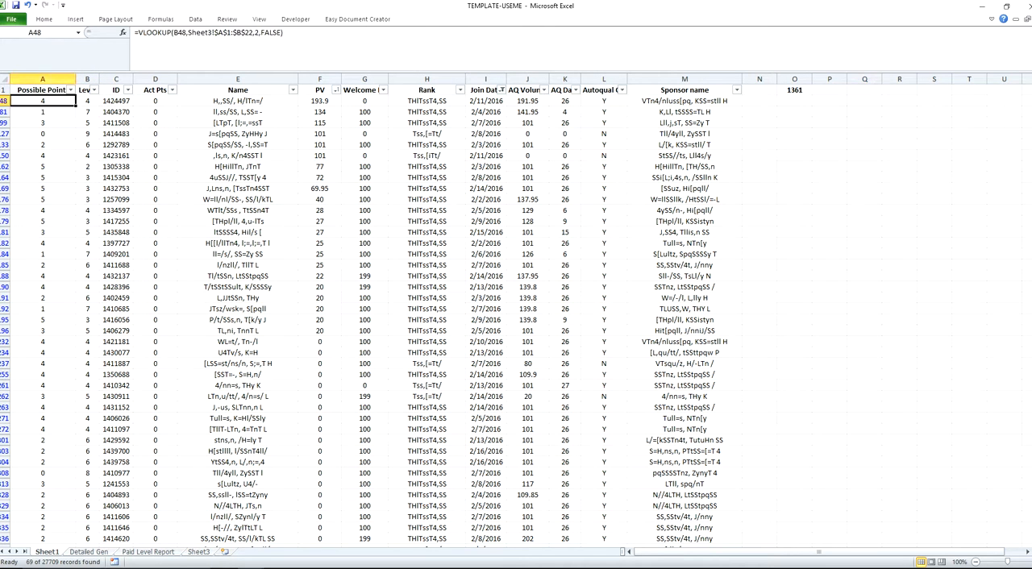
left_click_drag(43, 101, 77, 543)
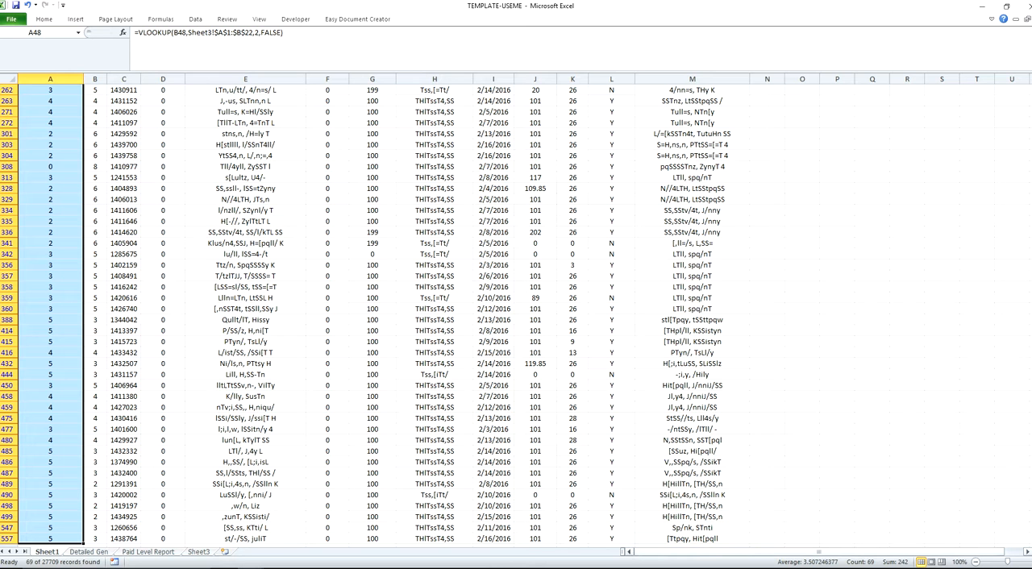
Step: Calculate the points missing to 1500 with the formula =1500-O1 in cell O48, below the current points total
left_click(837, 122)
key("ctrl+Up")
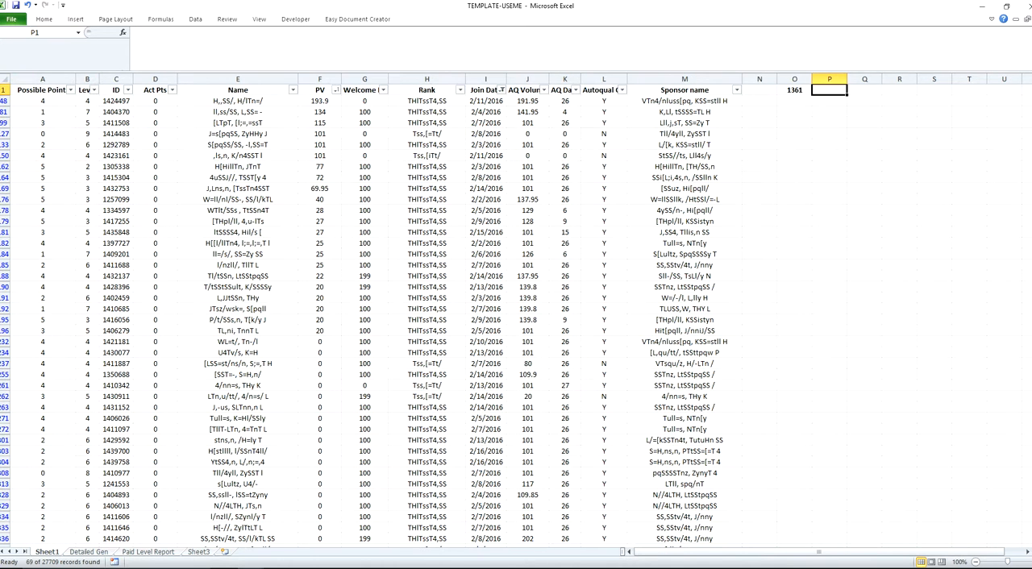
key("Left")
key("Down")
type("=")
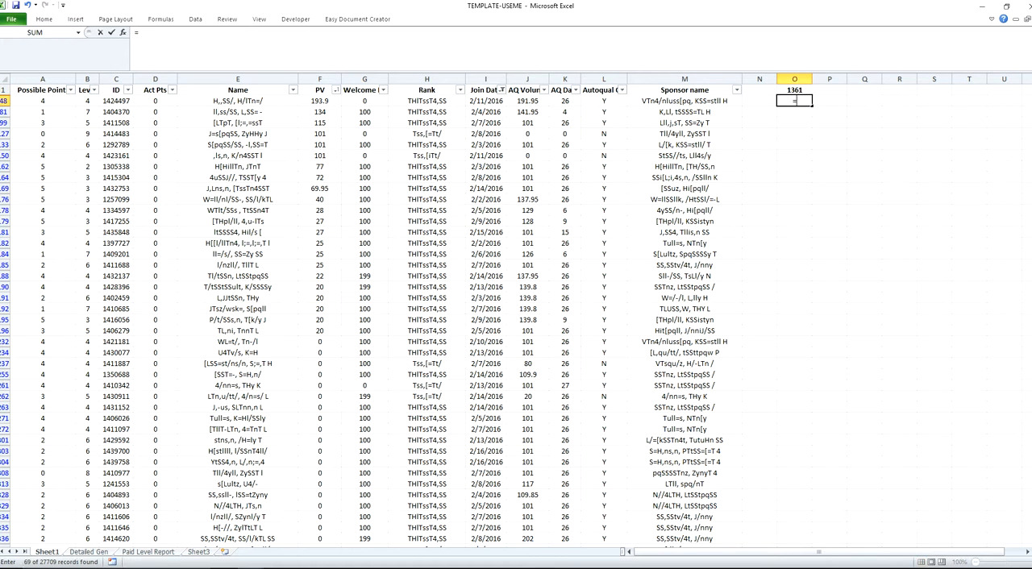
type("1500-O1")
key("Return")
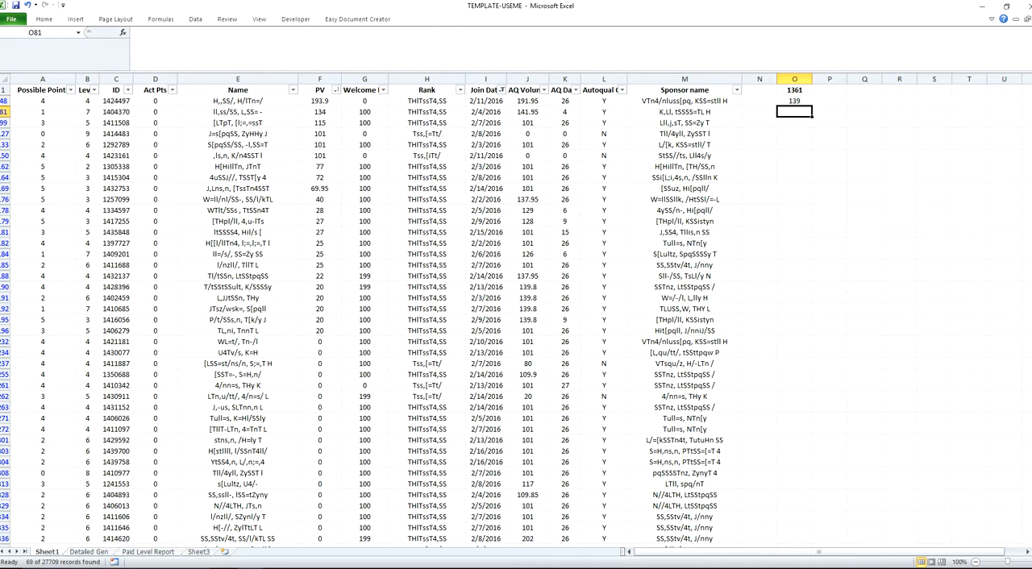
Step: Recheck the sum of all visible Possible Points for the February joiners and return to cell A1
key("ctrl+Home")
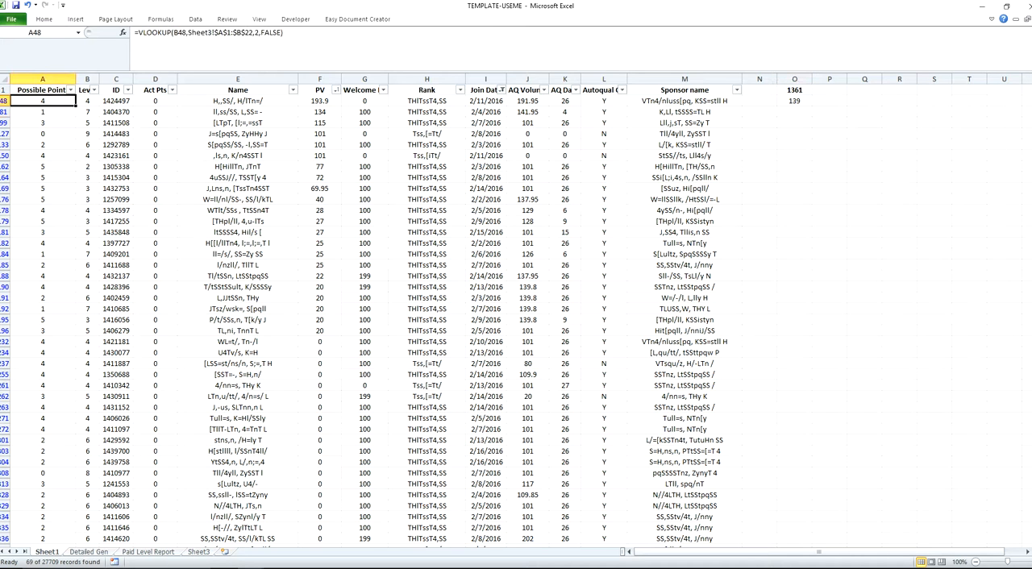
key("ctrl+shift+Down")
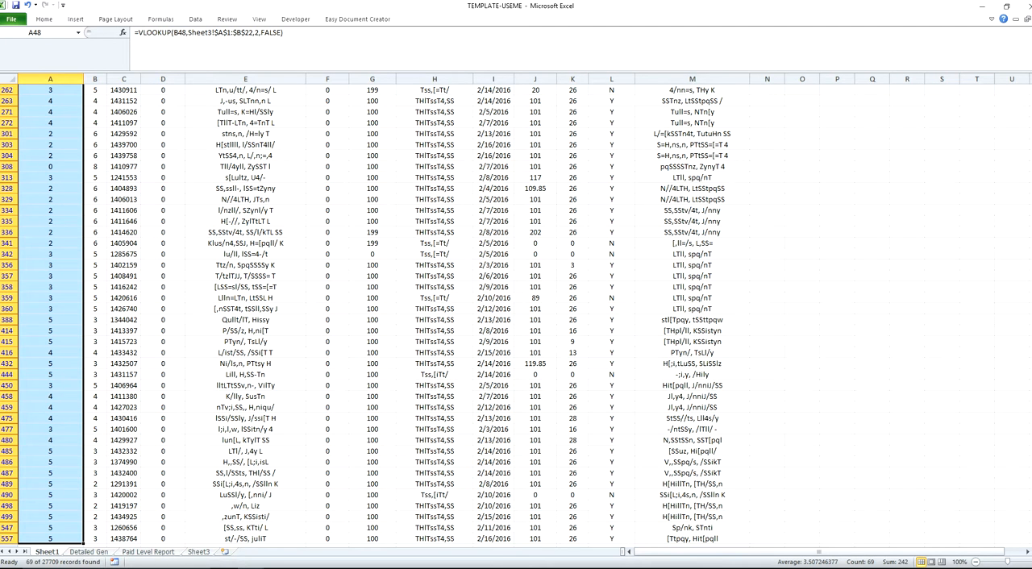
key("ctrl+Home")
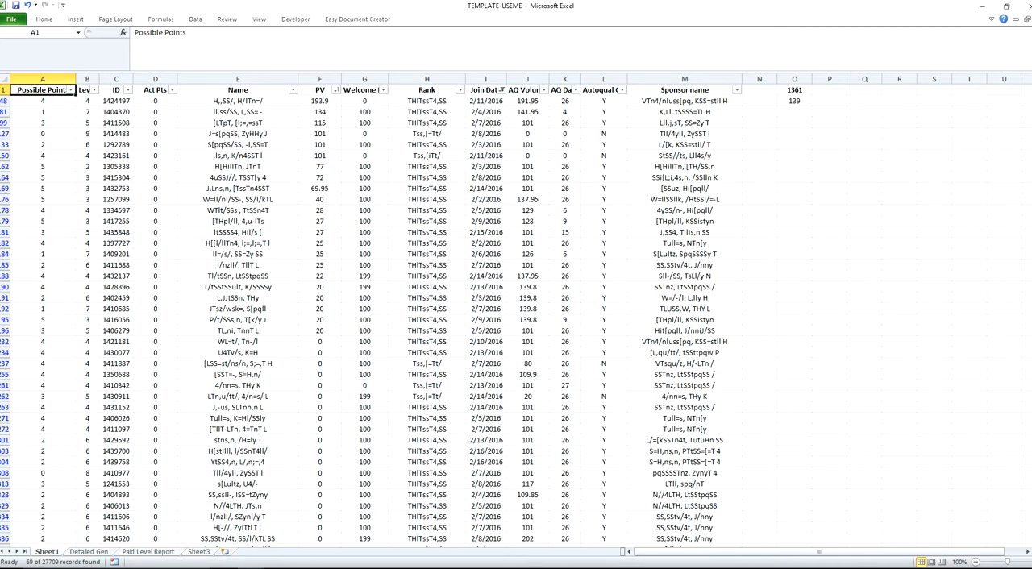